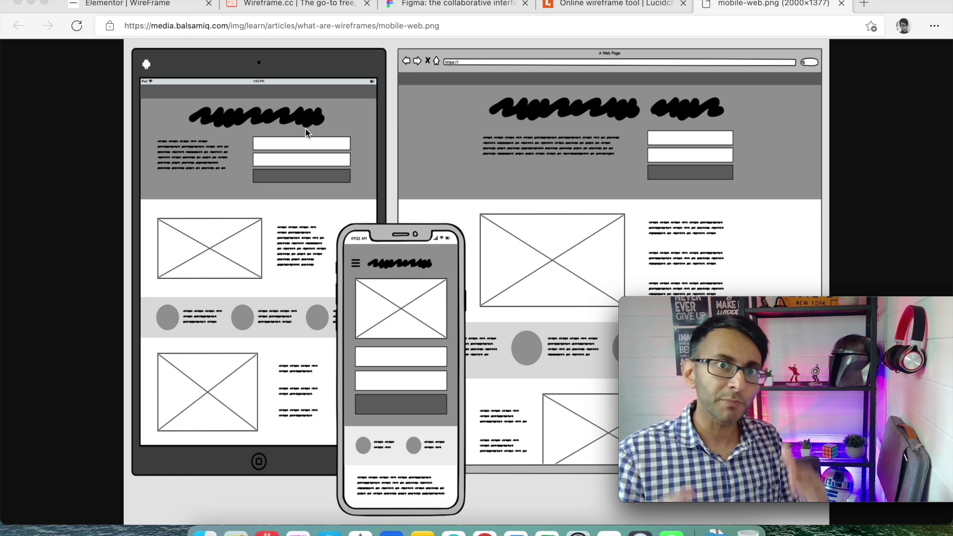
Switch to the wireframe.cc editor tab in Edge.
click(333, 4)
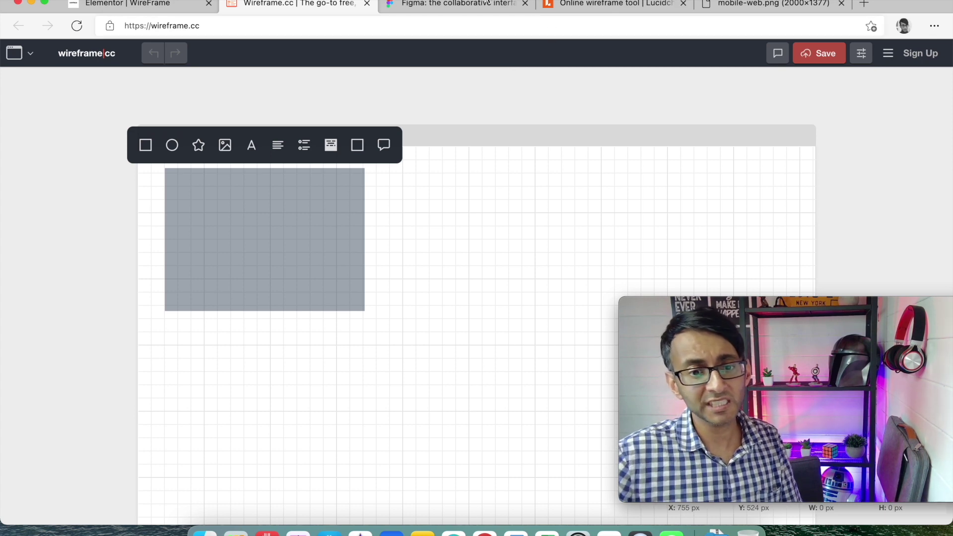
Scroll through the Figma homepage with its phone mockup, then move to the Lucidchart tab.
click(484, 5)
scroll(550, 213, down, 8)
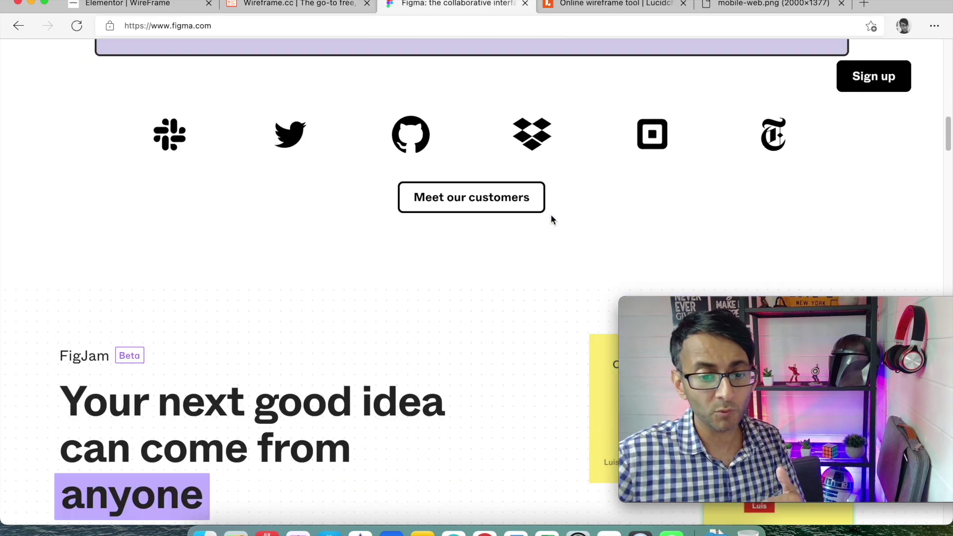
scroll(551, 219, up, 10)
scroll(549, 213, down, 8)
scroll(551, 214, up, 3)
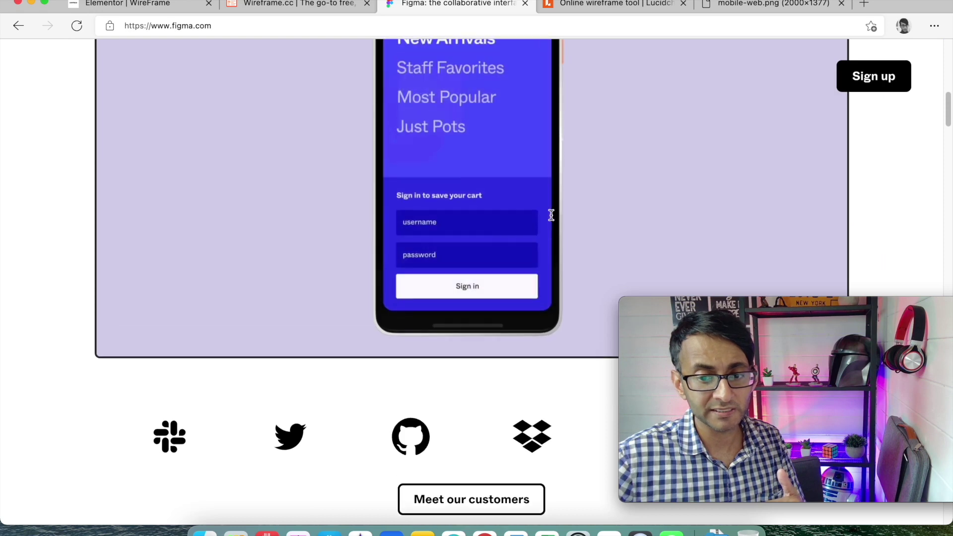
click(625, 4)
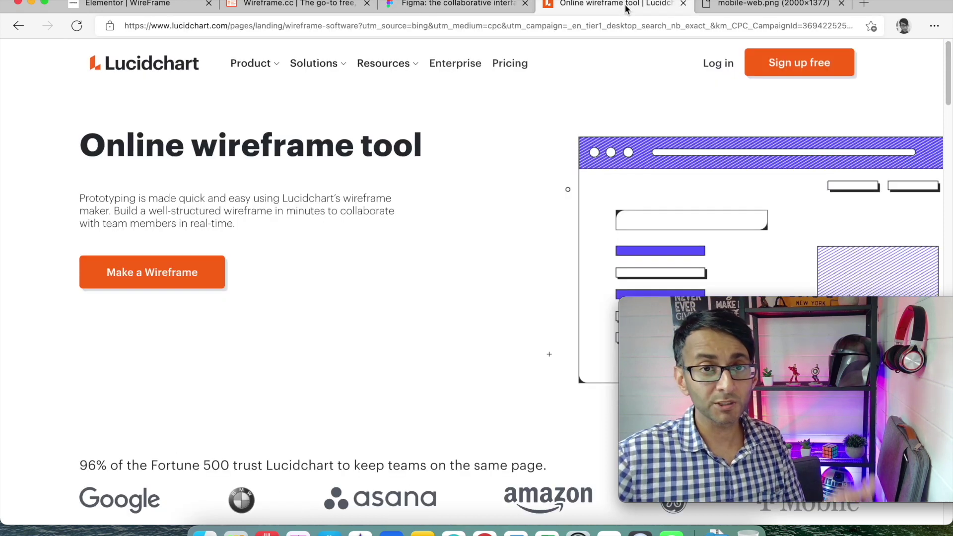
Scroll the Lucidchart Online wireframe tool page, then switch to the Elementor WireFrame editor.
scroll(732, 253, down, 3)
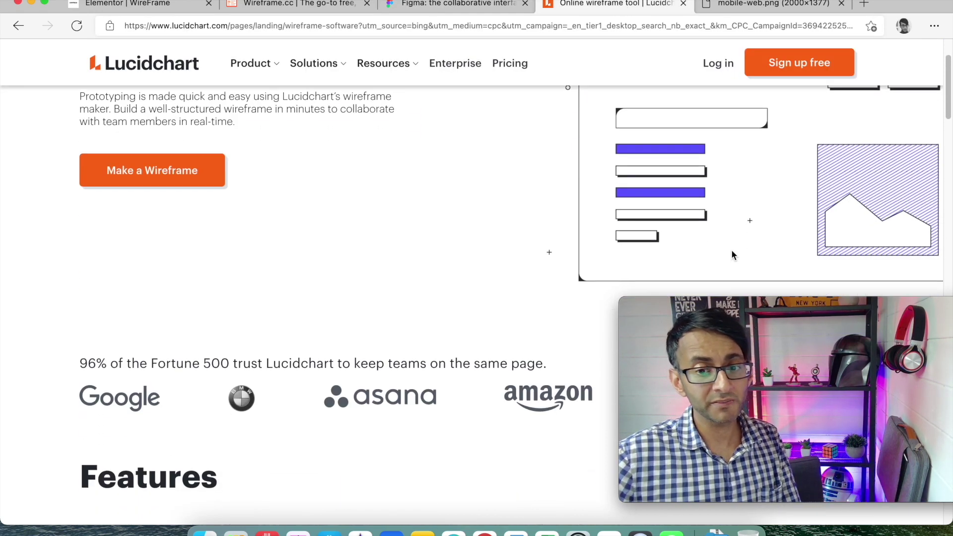
scroll(724, 209, up, 2)
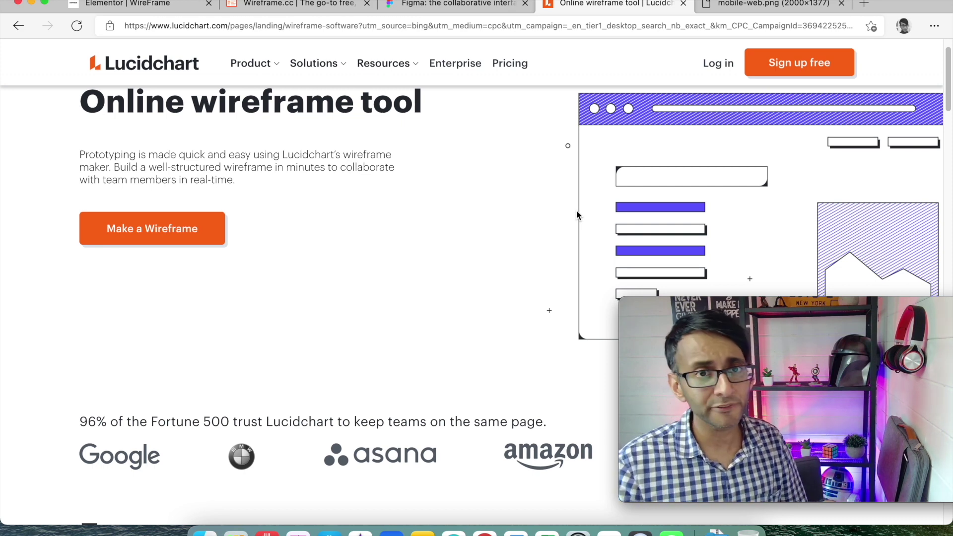
click(152, 6)
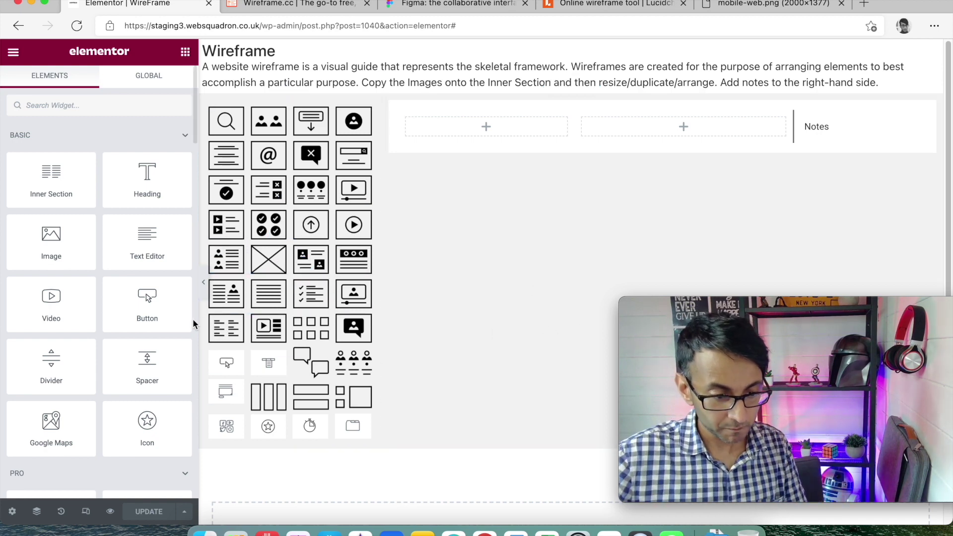
Preview the WireFrame page with the editor panel hidden, then restore the panel.
click(204, 287)
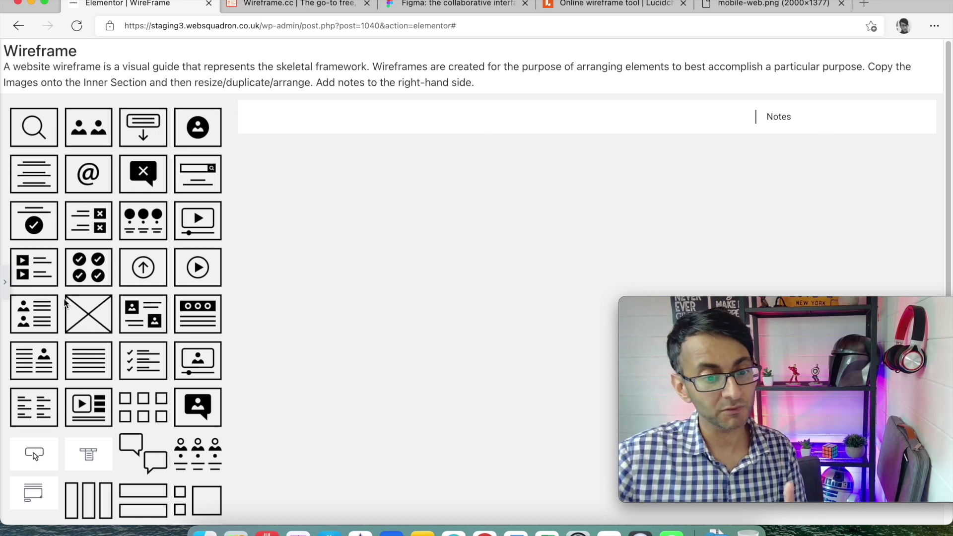
click(5, 282)
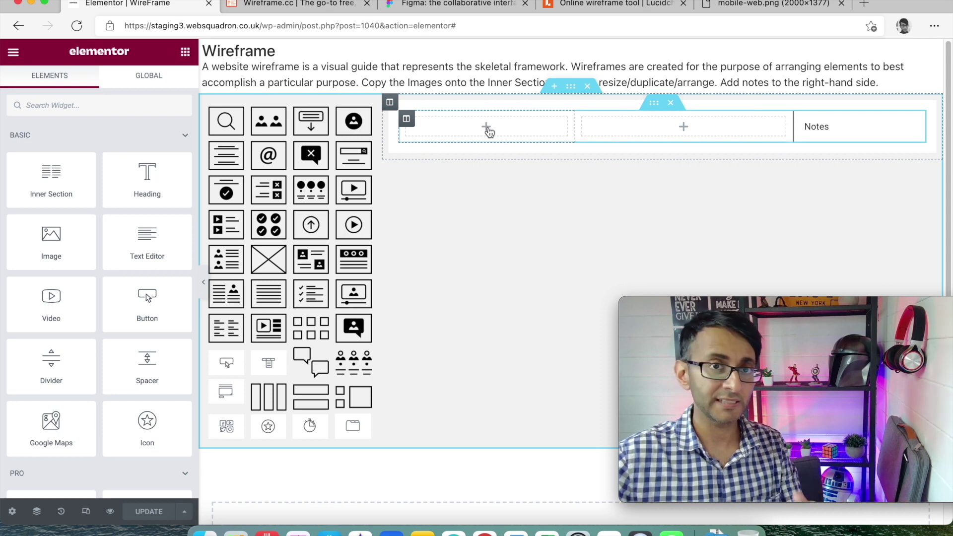
right_click(272, 270)
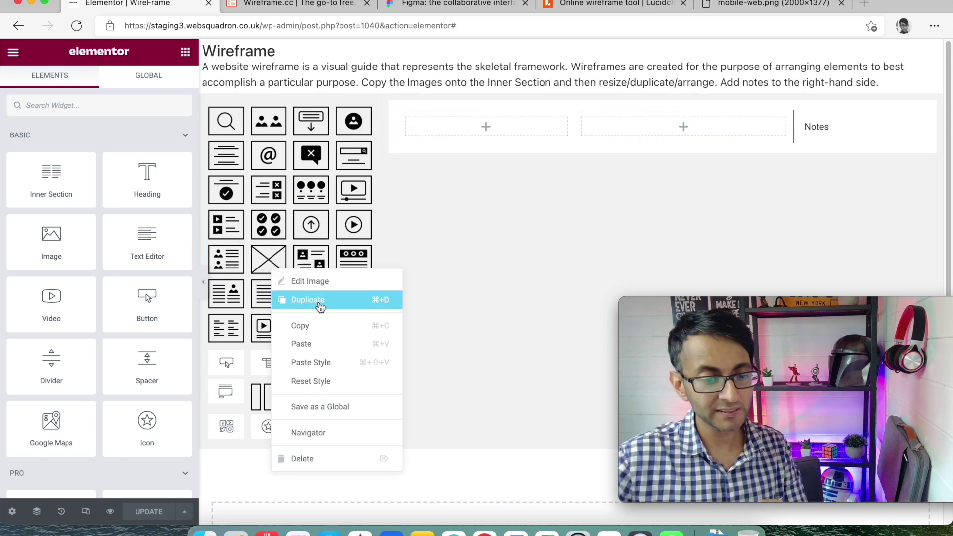
Paste the crossed-box image into the row's first column and narrow that column.
click(332, 326)
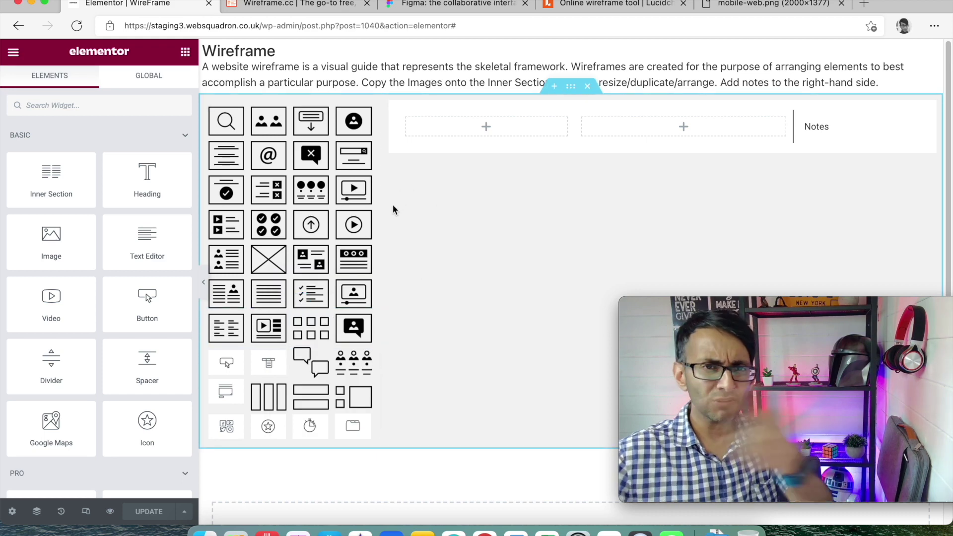
right_click(460, 135)
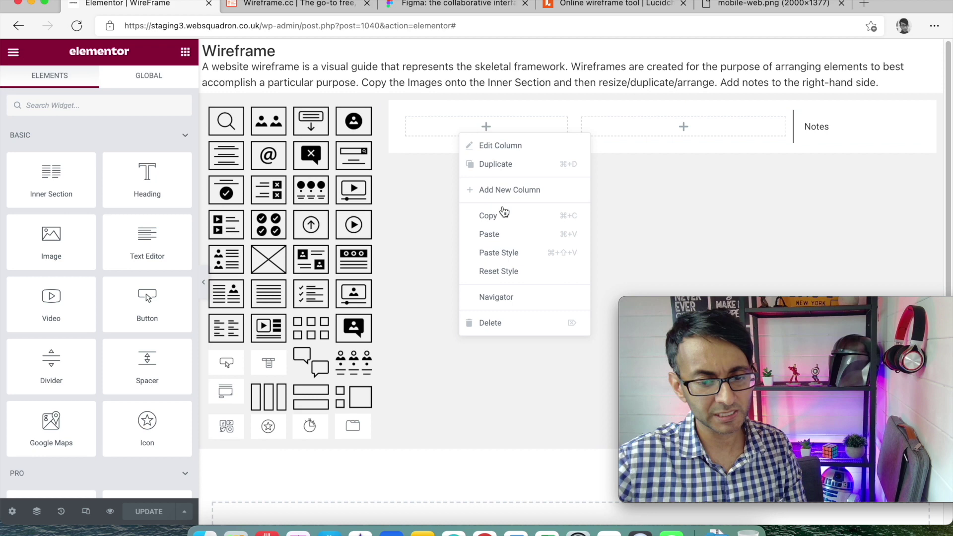
click(499, 234)
drag(574, 181, 461, 164)
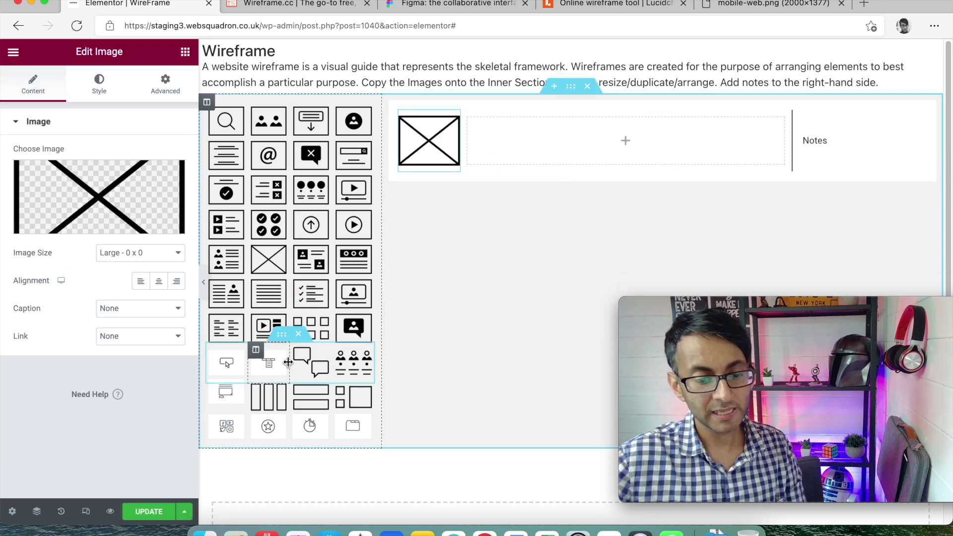
Paste a table icon into the second column, right-align it, and narrow the image column further.
right_click(268, 363)
click(300, 378)
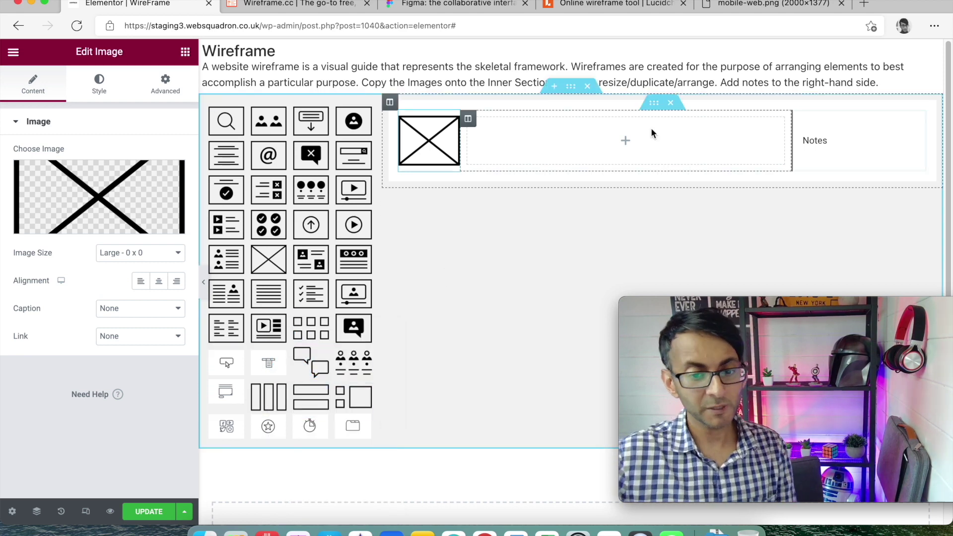
right_click(665, 140)
click(718, 234)
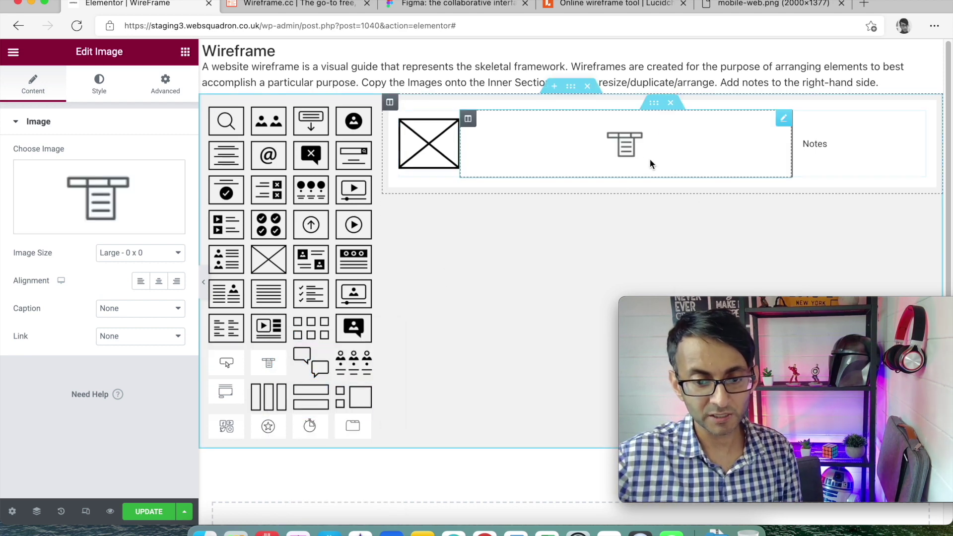
click(176, 283)
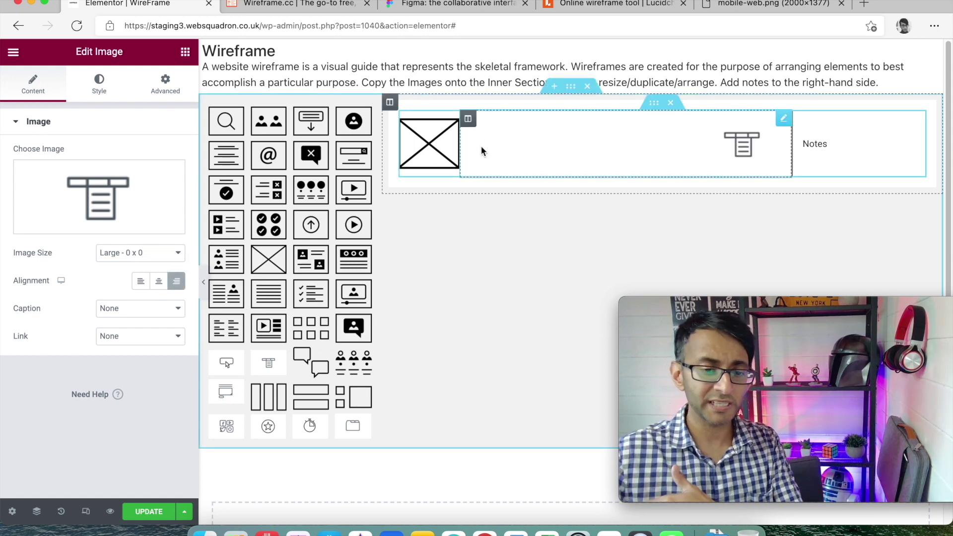
mouse_move(461, 149)
drag(462, 149, 459, 149)
right_click(654, 106)
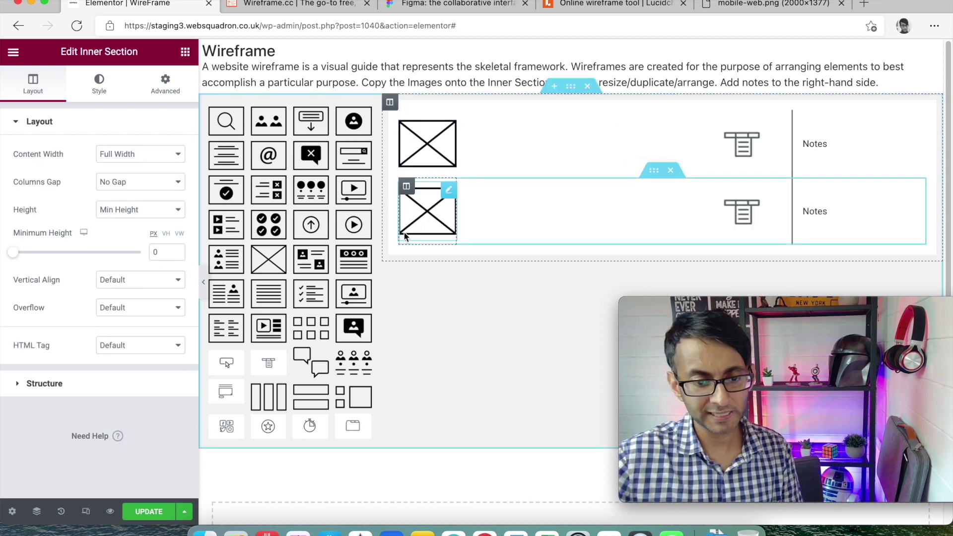
Delete the image and icon from the duplicated row, then duplicate that empty row.
right_click(424, 215)
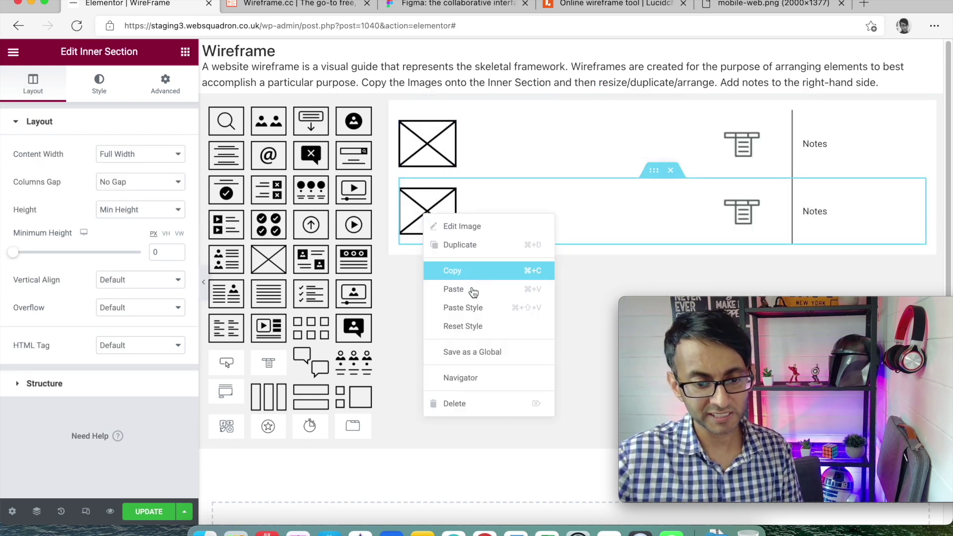
click(478, 404)
right_click(739, 212)
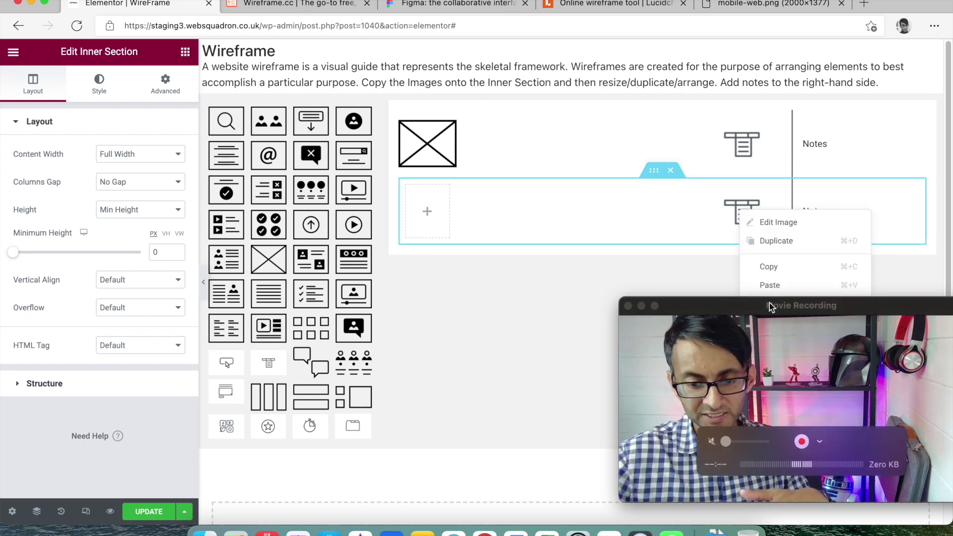
drag(772, 305, 498, 298)
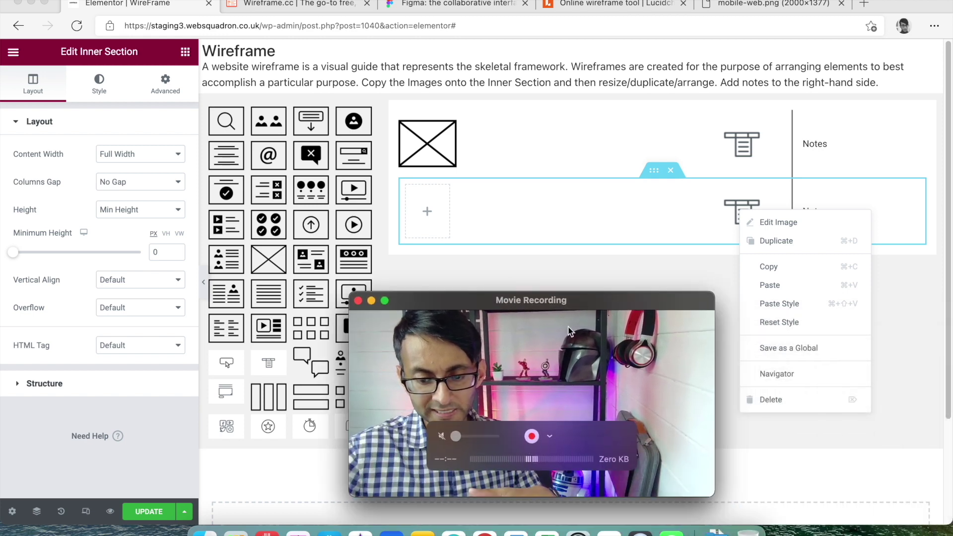
click(787, 410)
drag(645, 297, 948, 330)
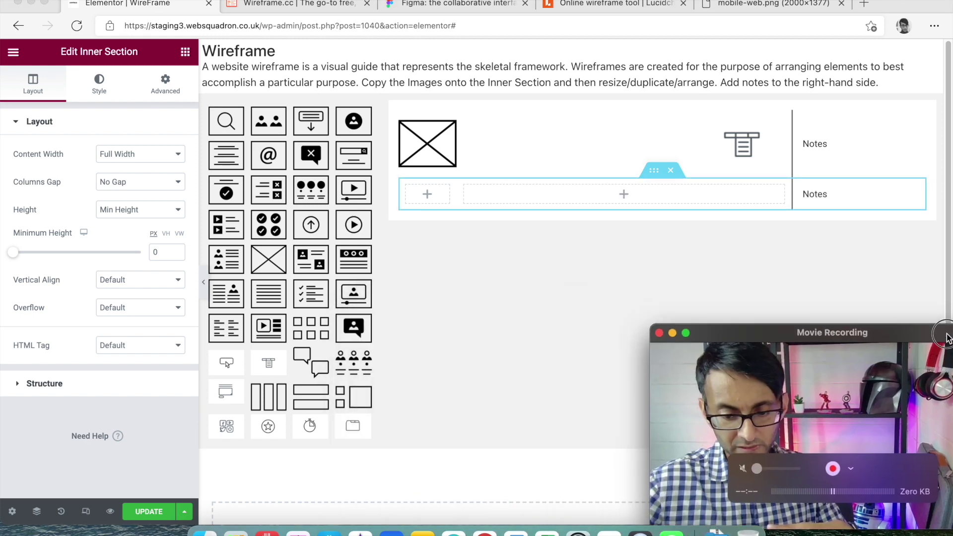
right_click(652, 171)
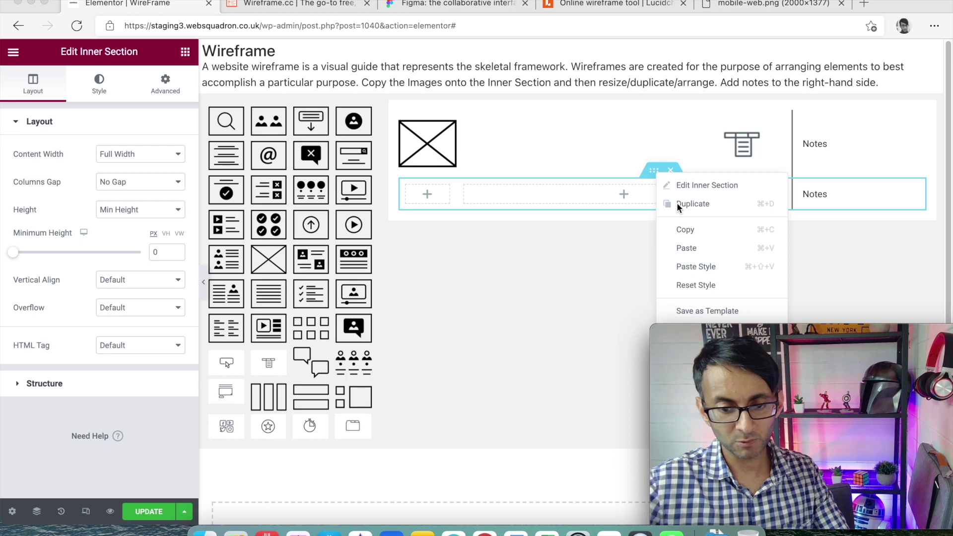
click(694, 210)
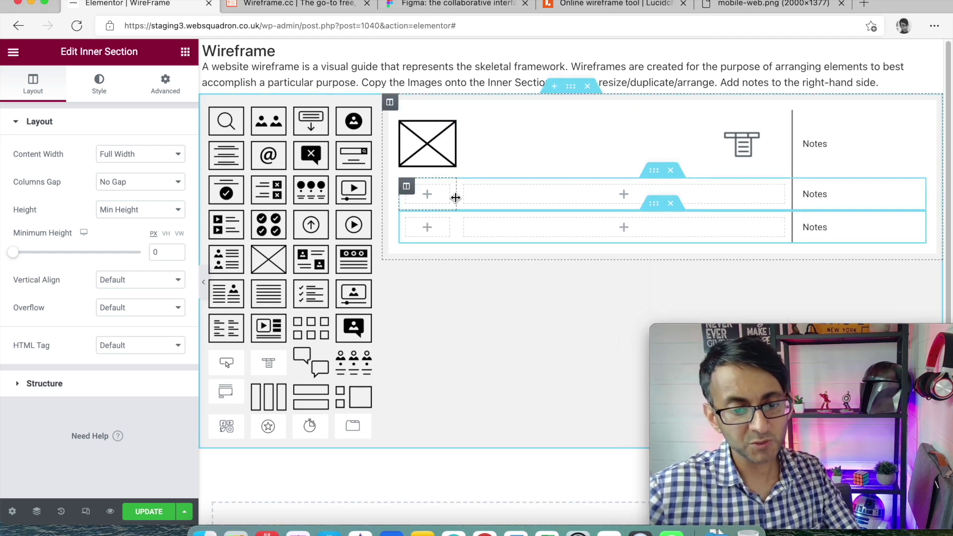
Widen the middle row's first column, duplicate it into three columns, and drop in the crossed-box image.
drag(457, 196, 579, 193)
right_click(580, 192)
click(624, 217)
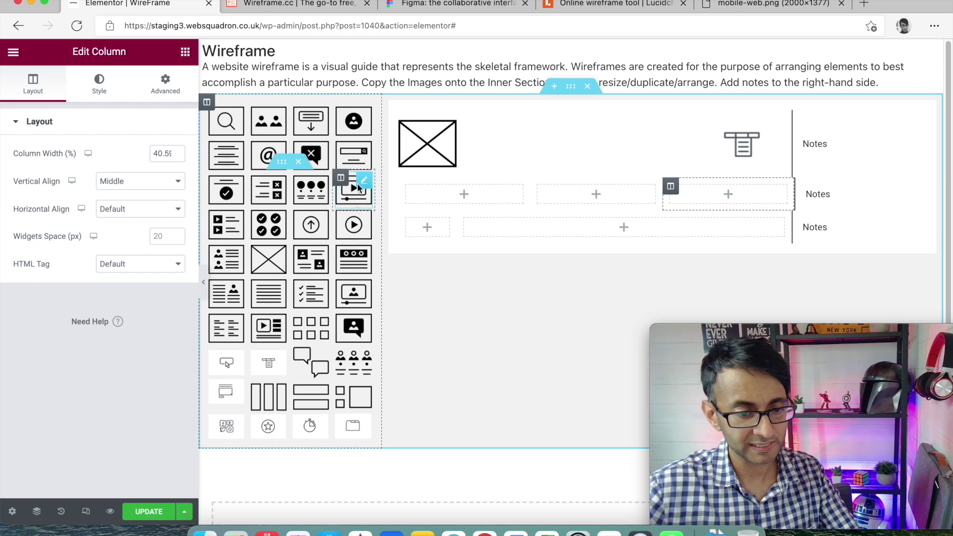
drag(269, 259, 582, 190)
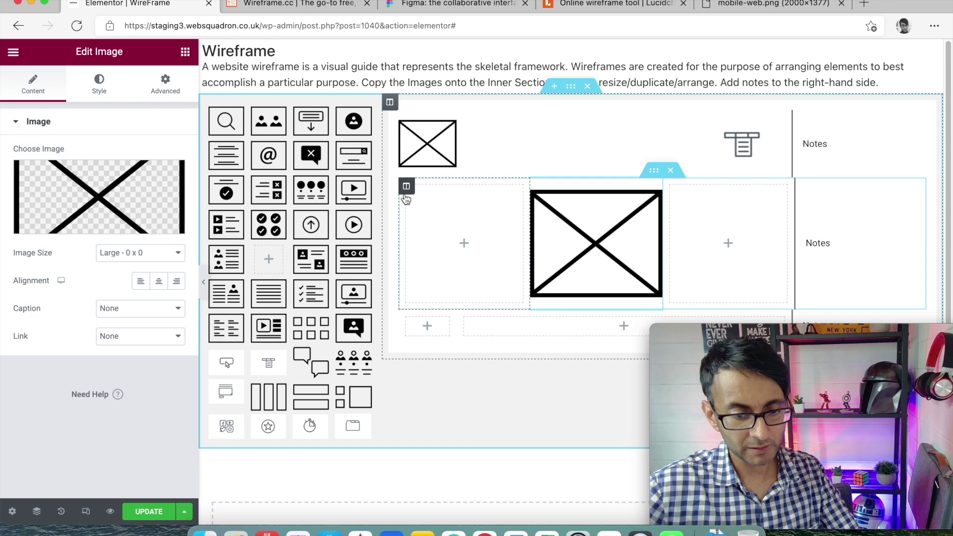
Delete the empty left column and the large crossed-box placeholder image.
right_click(406, 194)
click(433, 381)
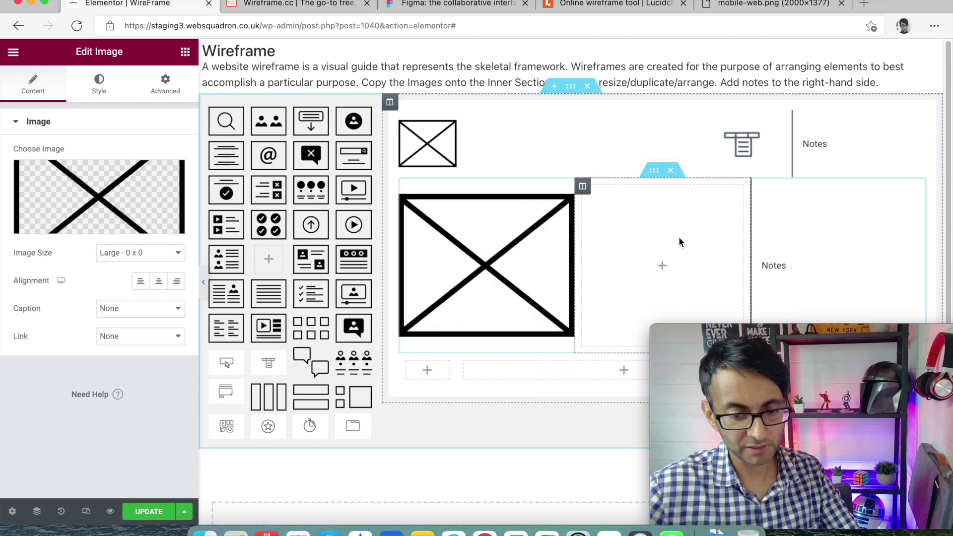
right_click(585, 193)
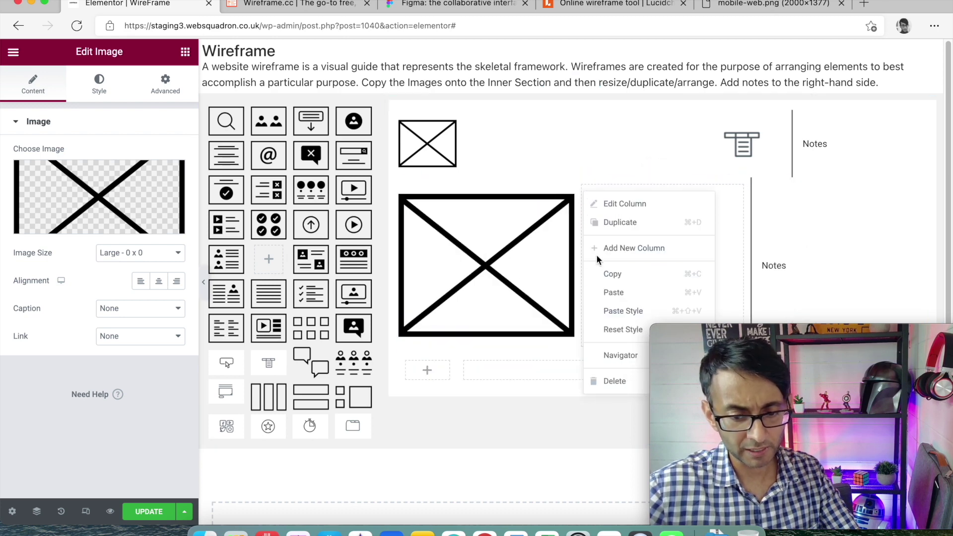
click(573, 160)
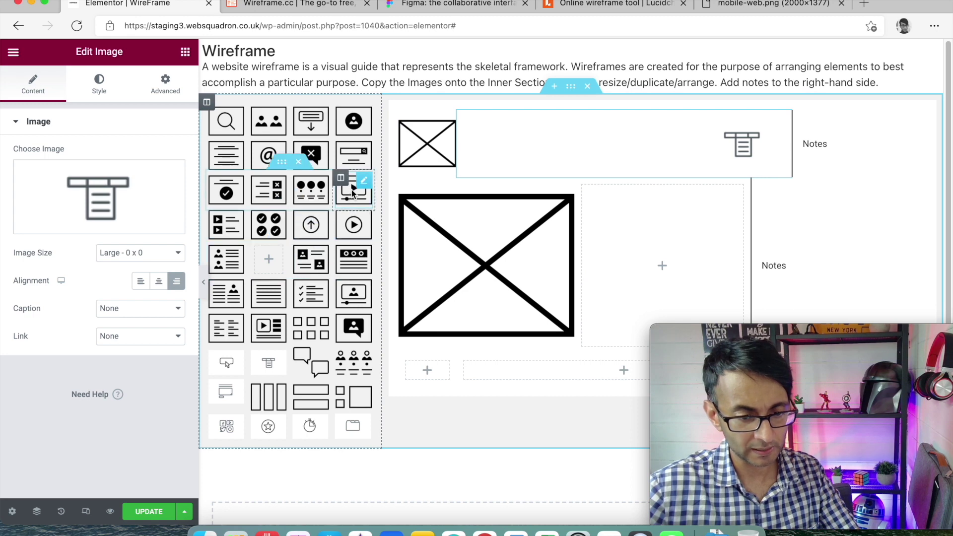
right_click(449, 229)
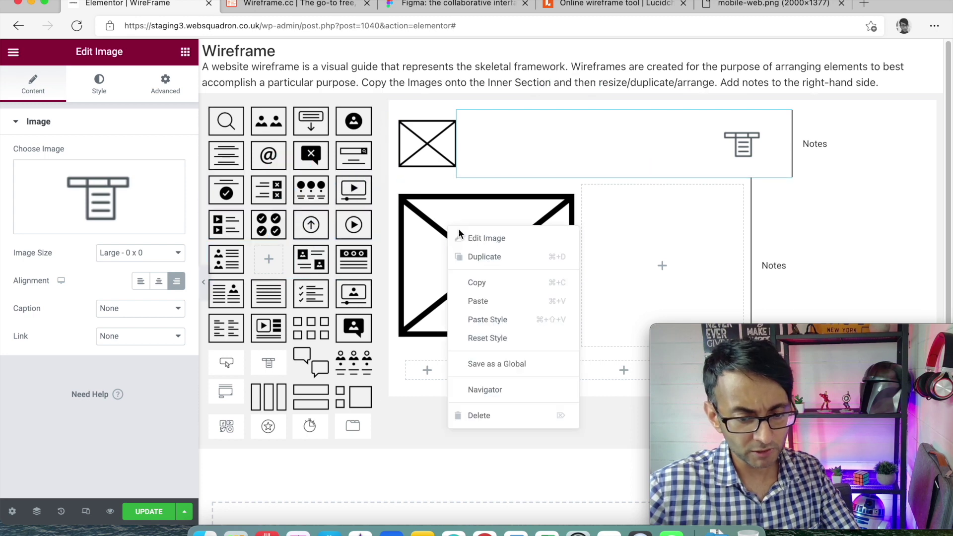
click(521, 415)
Undo the deletions and paste the video-and-text image into the second row's first column.
key(super+z)
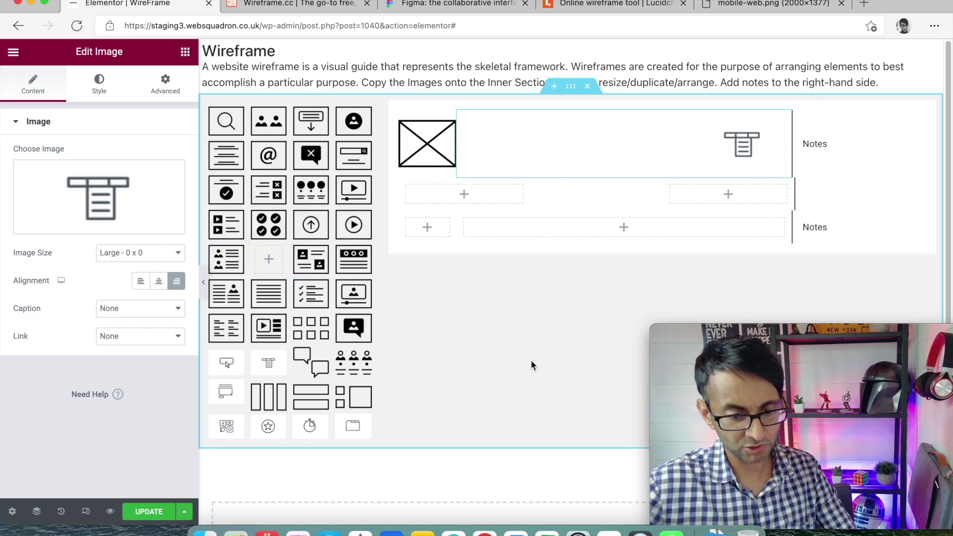
key(super+z)
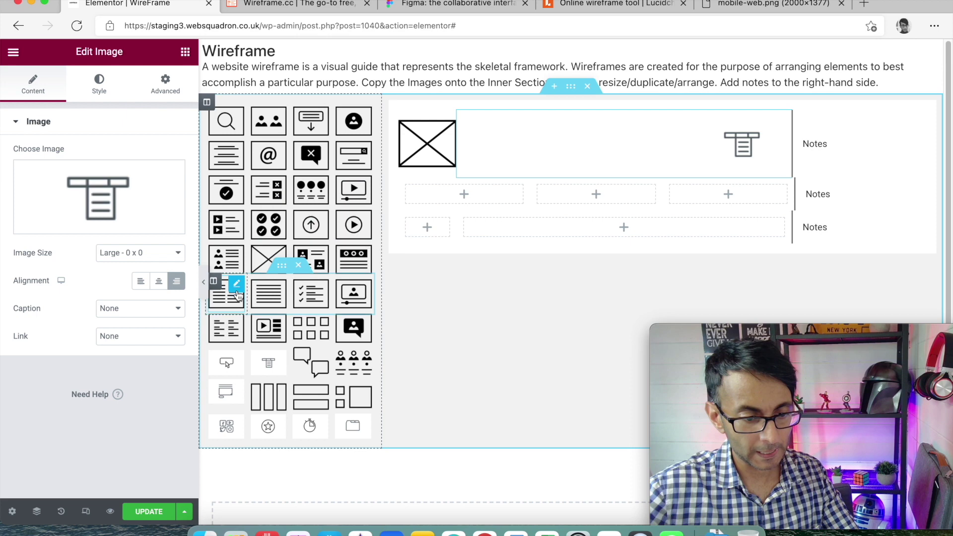
drag(272, 338, 468, 192)
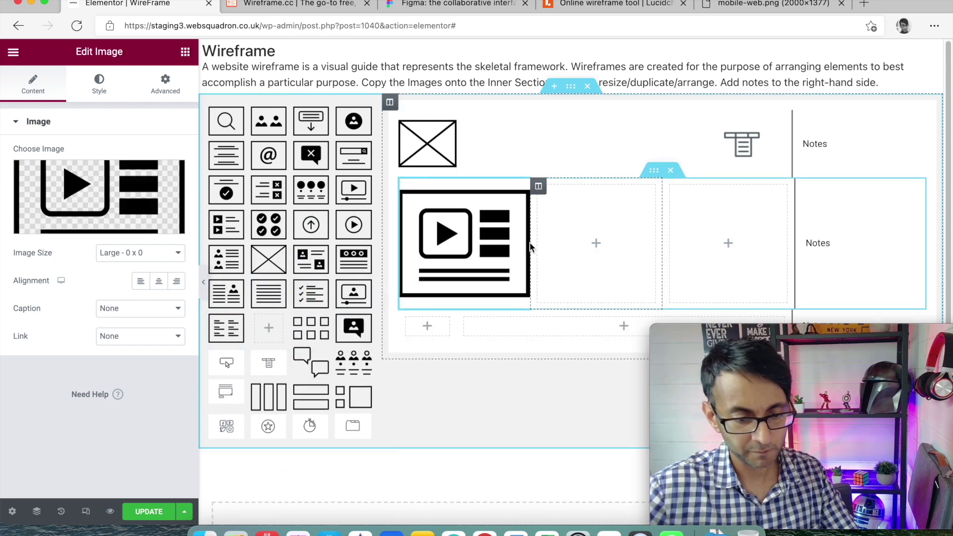
key(super+z)
right_click(264, 323)
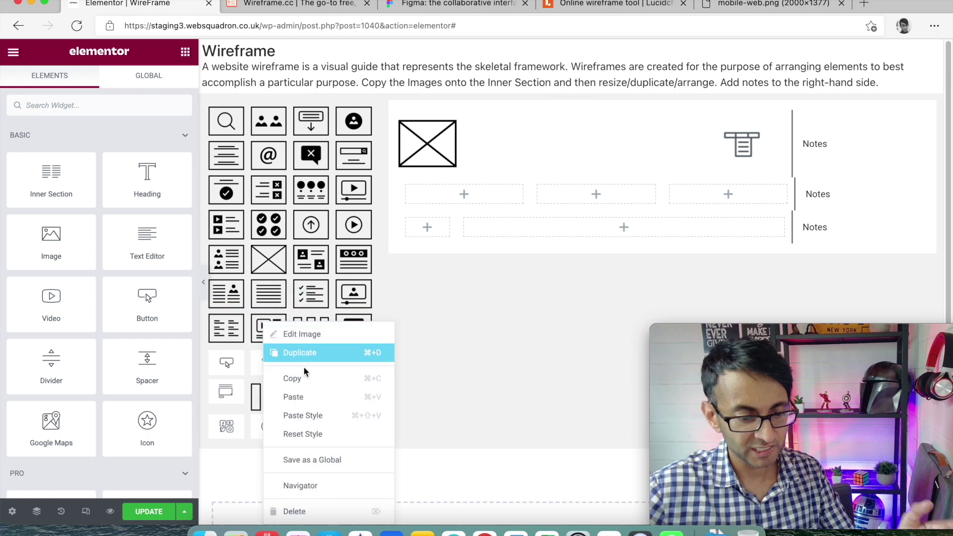
click(298, 378)
right_click(451, 198)
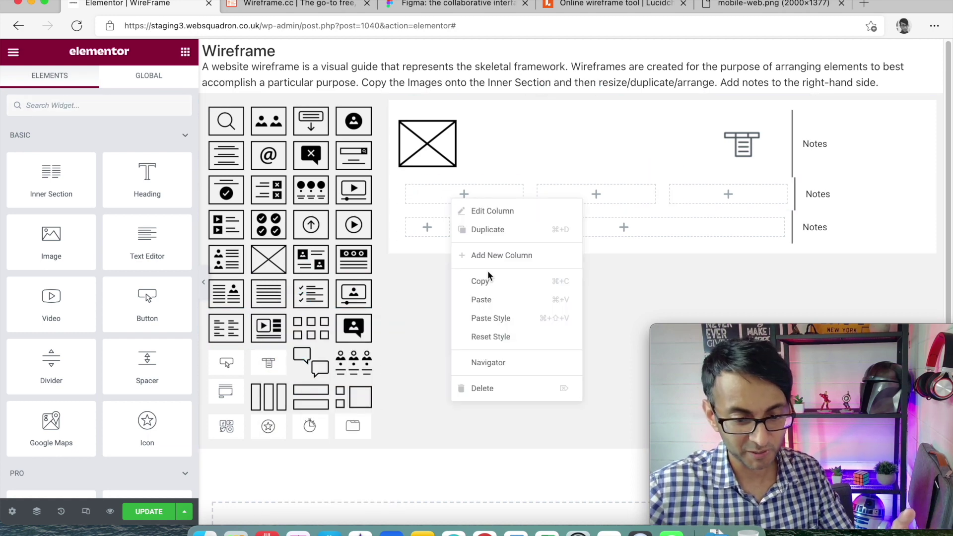
click(512, 298)
Delete the two leftover empty columns and widen the hero column up to the Notes divider.
right_click(541, 189)
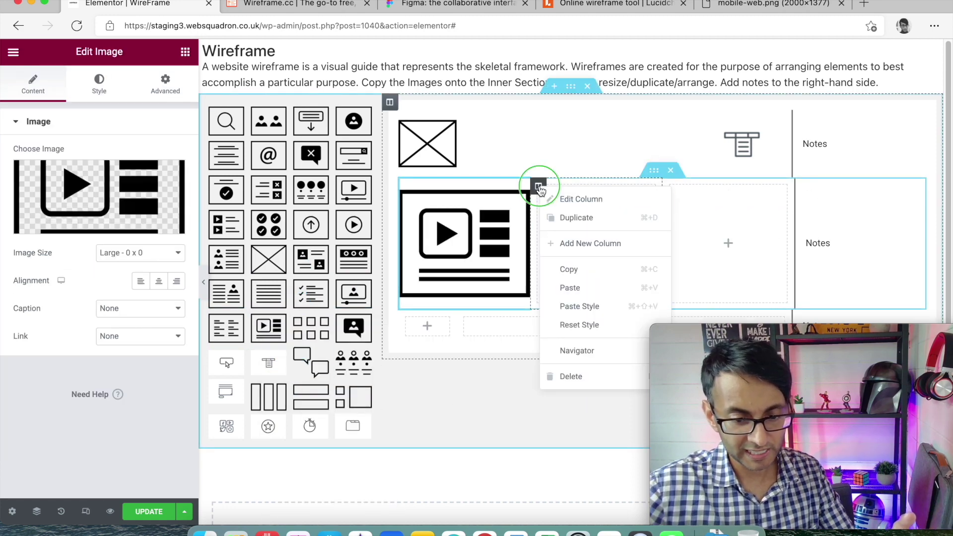
click(596, 377)
right_click(579, 188)
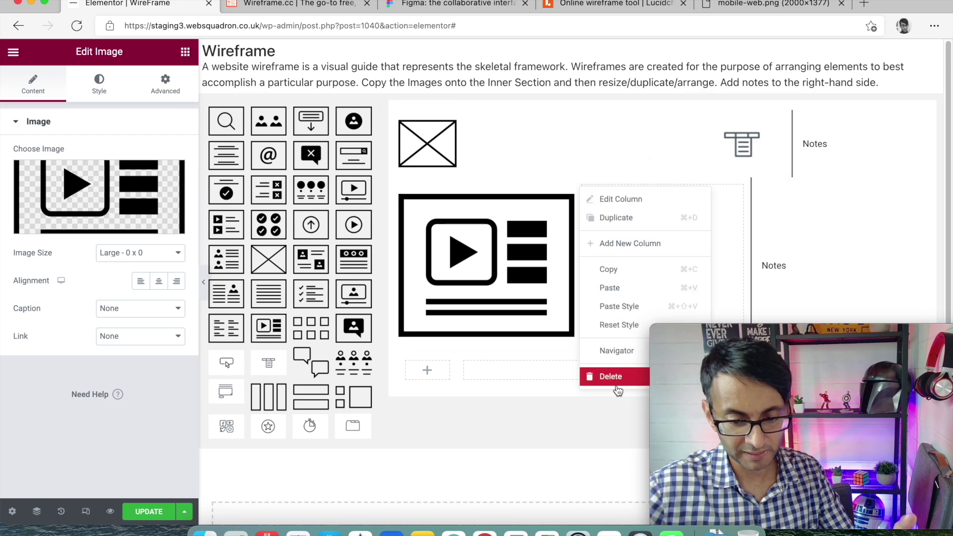
click(617, 386)
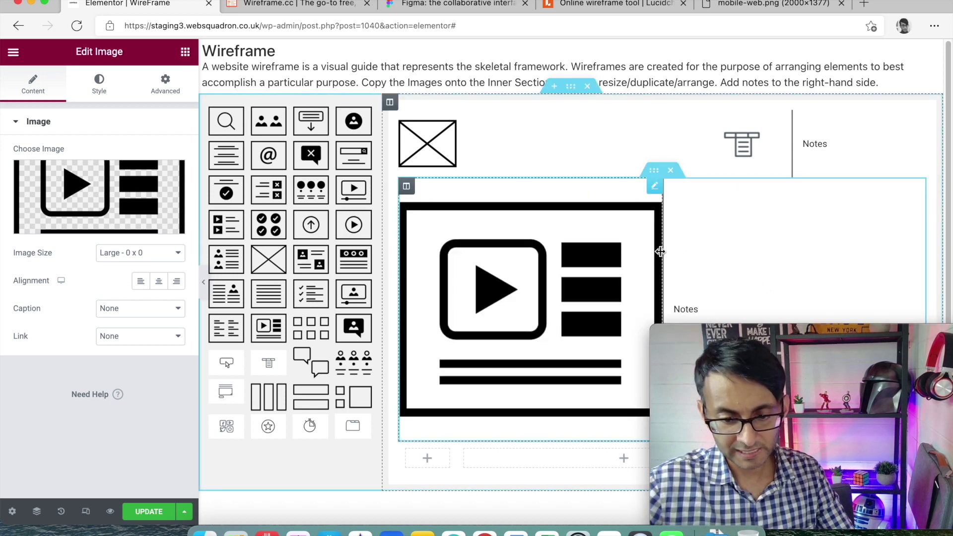
drag(663, 245, 793, 249)
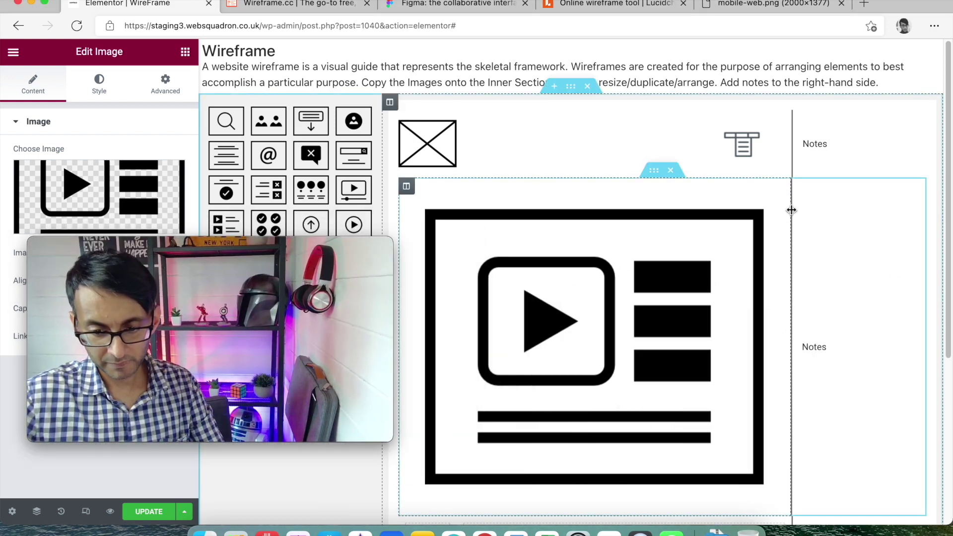
drag(793, 210, 793, 213)
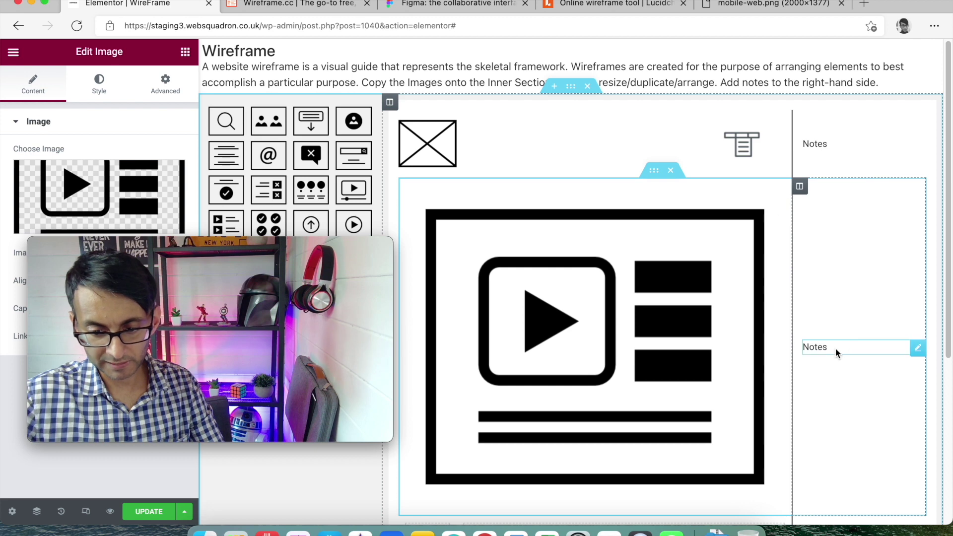
click(835, 349)
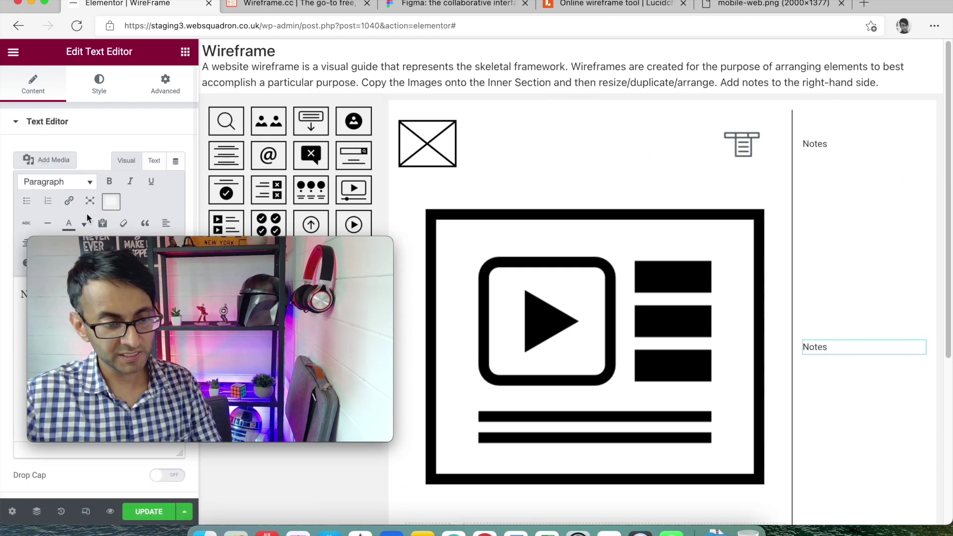
Replace 'Notes' with 'Hero Banner, image, Headline' and a second line 'Button > Another Page'.
mouse_move(162, 245)
drag(162, 245, 542, 65)
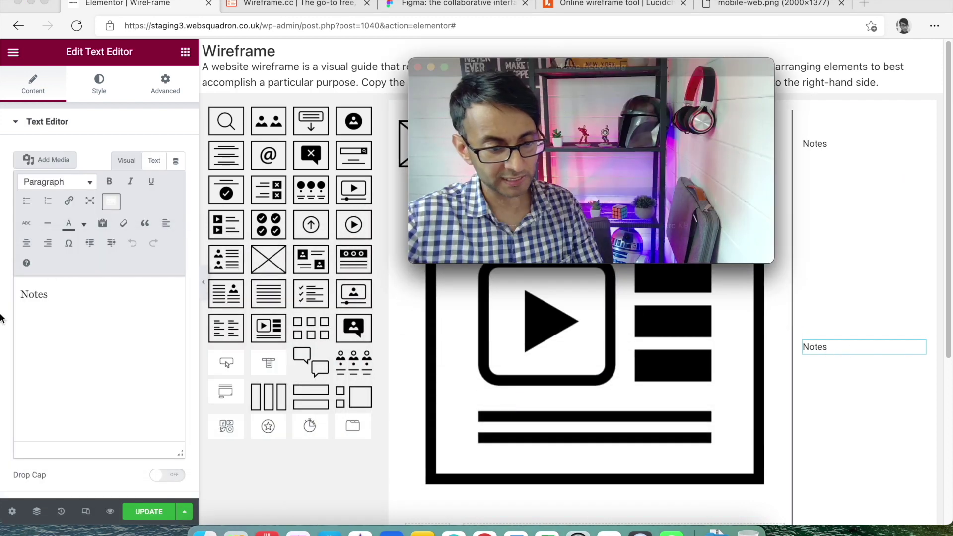
drag(72, 297, 13, 290)
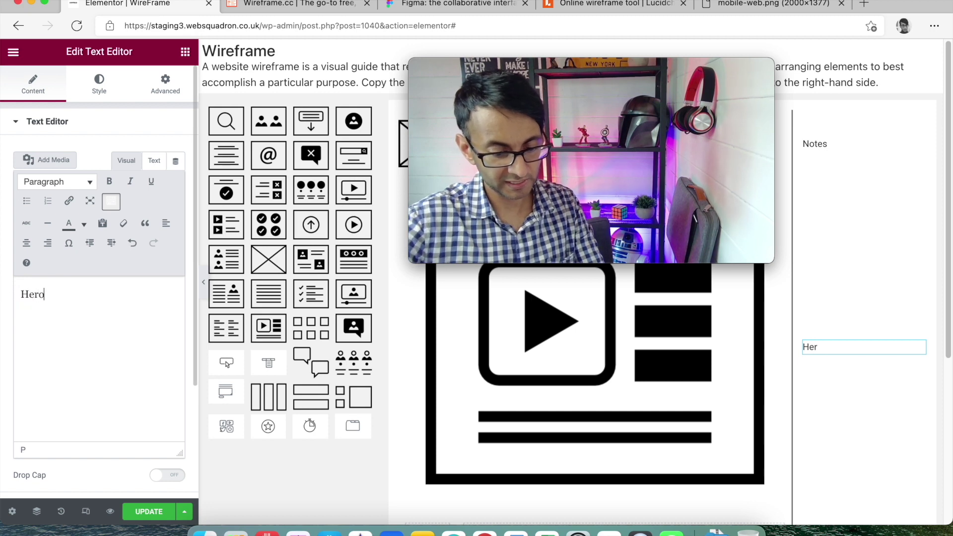
text(Hero Banner, im)
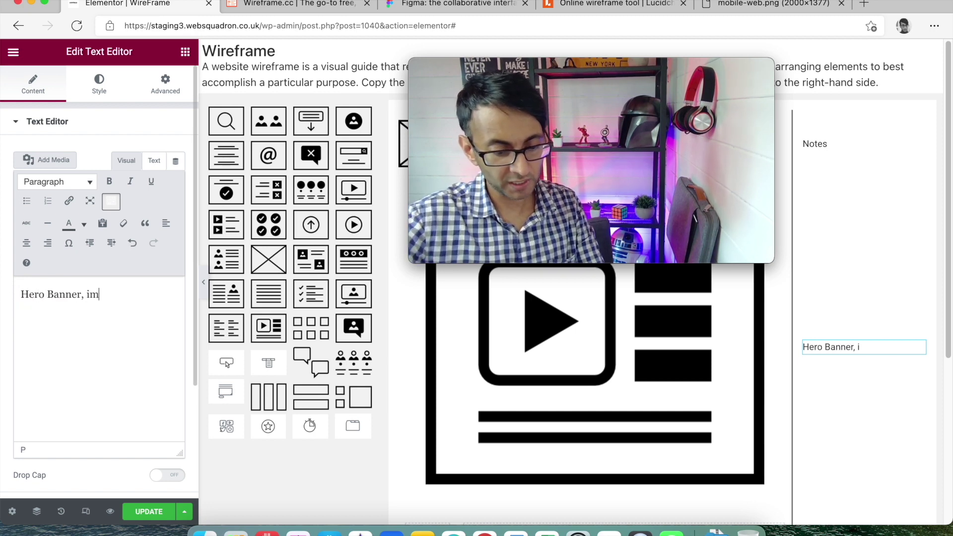
text(age)
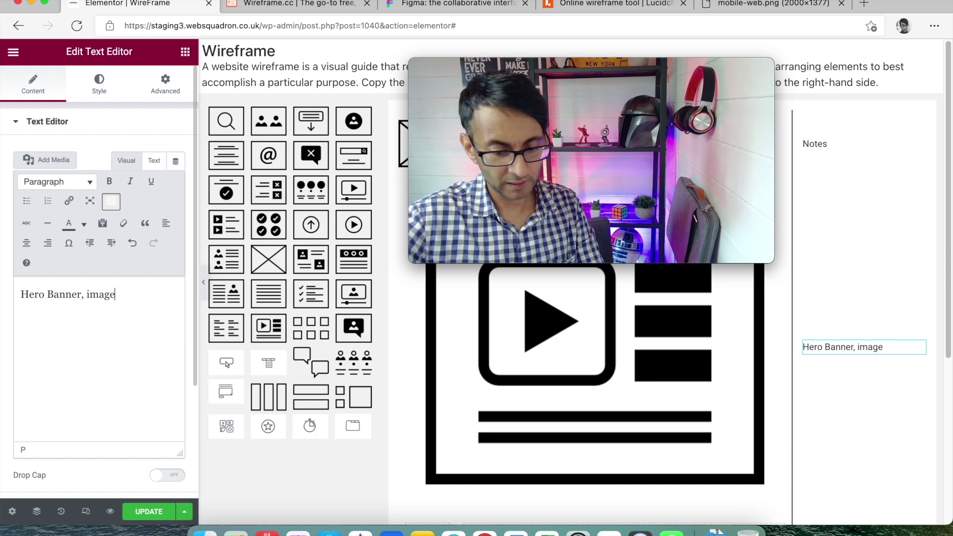
text(m Headline, )
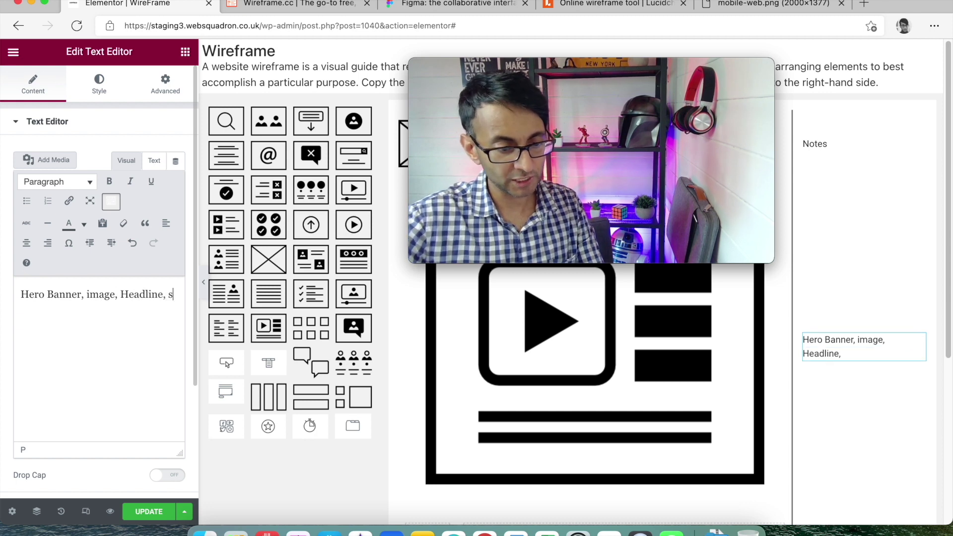
text(scsscsdsscscscss)
key(Return)
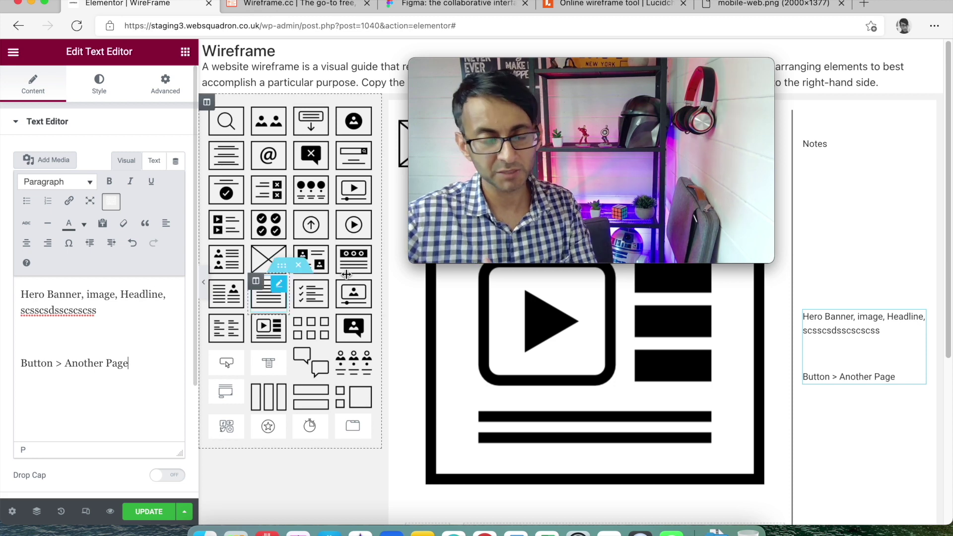
mouse_move(453, 258)
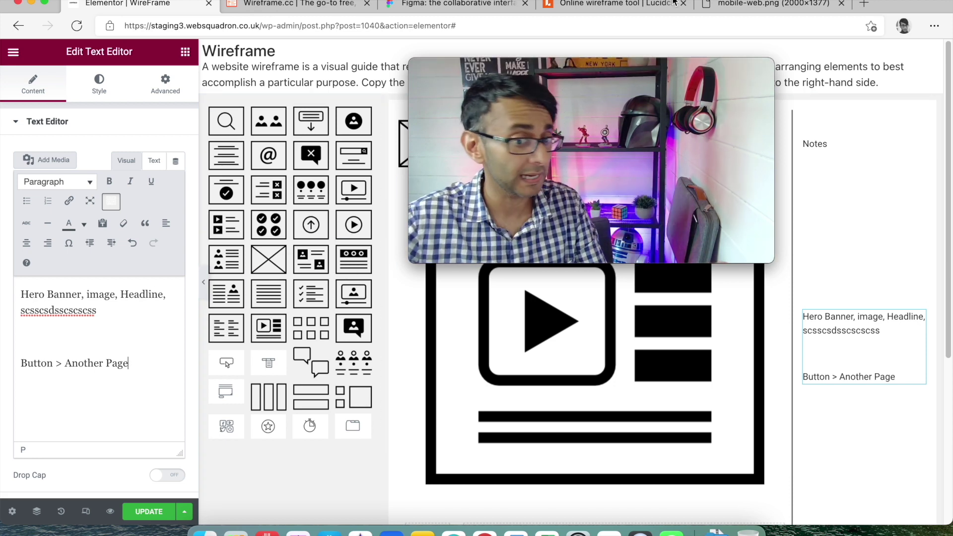
drag(644, 80, 837, 379)
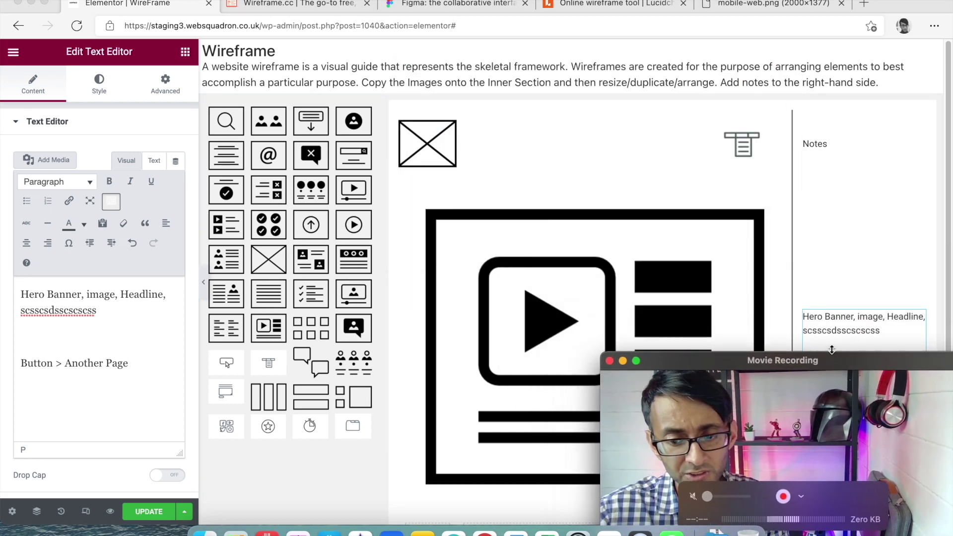
Write the top row's note 'Logo = ssfsfsfsf' with 'Menu, Social Icons above.' on the next line.
click(820, 144)
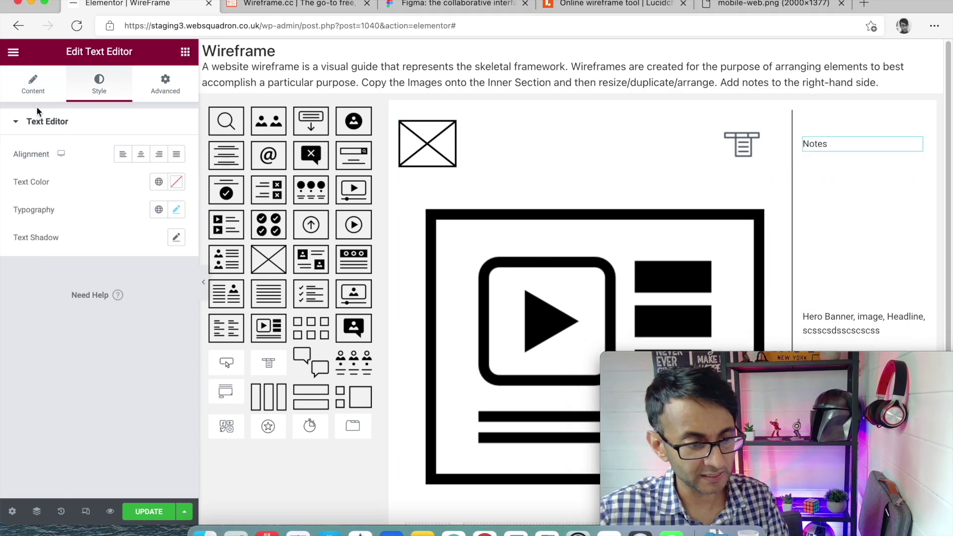
click(34, 84)
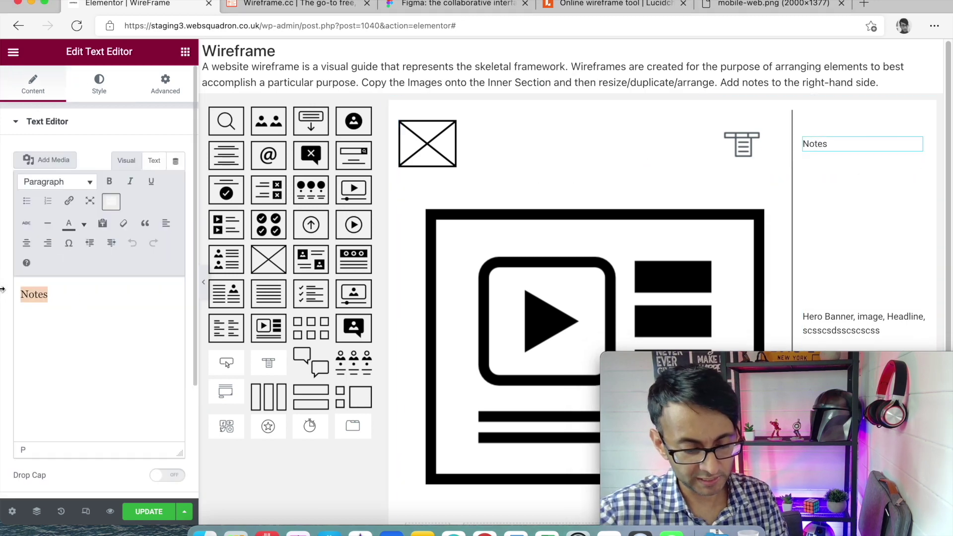
text(o = ssfsfsfsf)
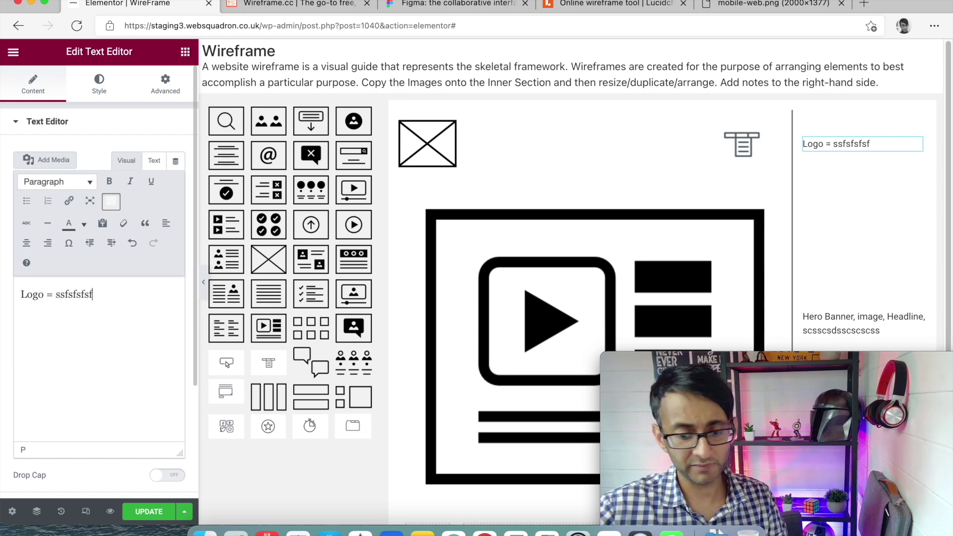
key(Return)
text(Men)
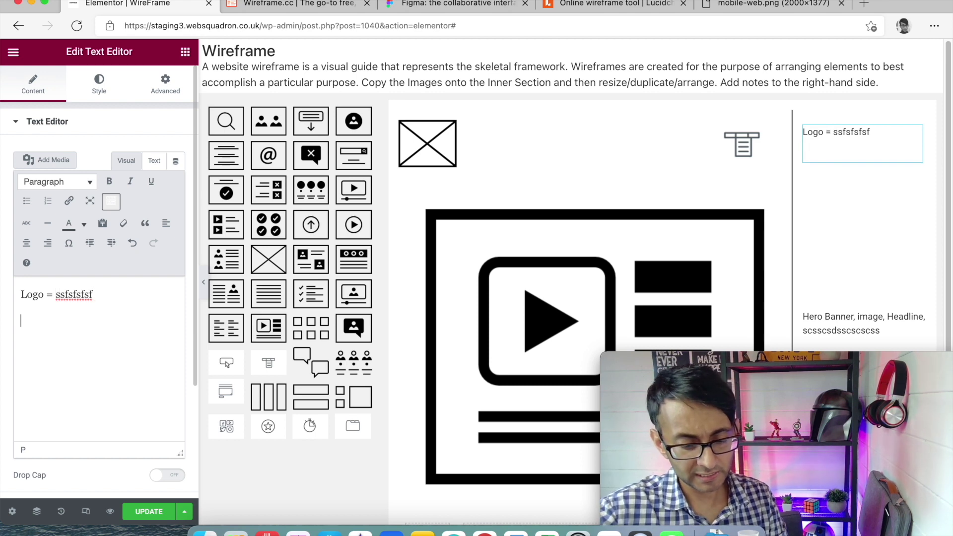
text(u, )
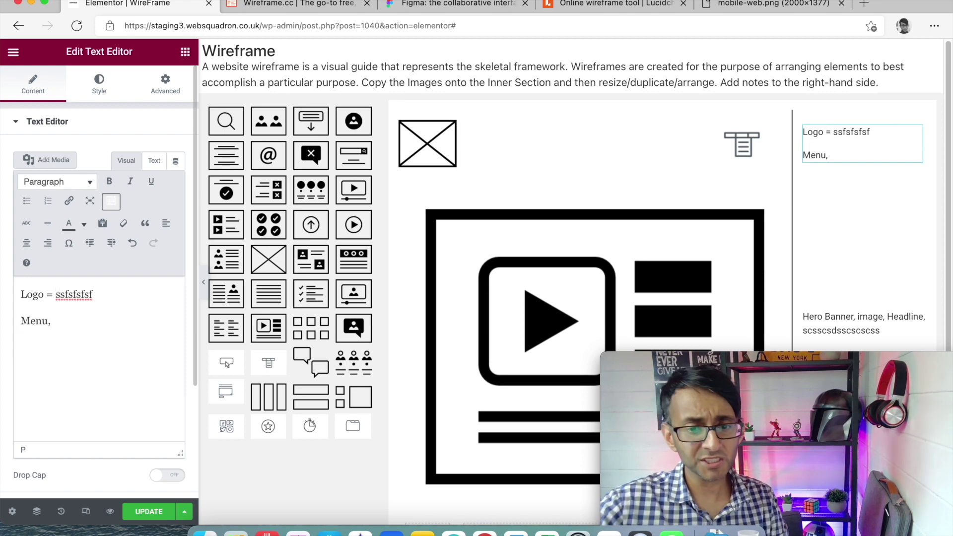
text(Social )
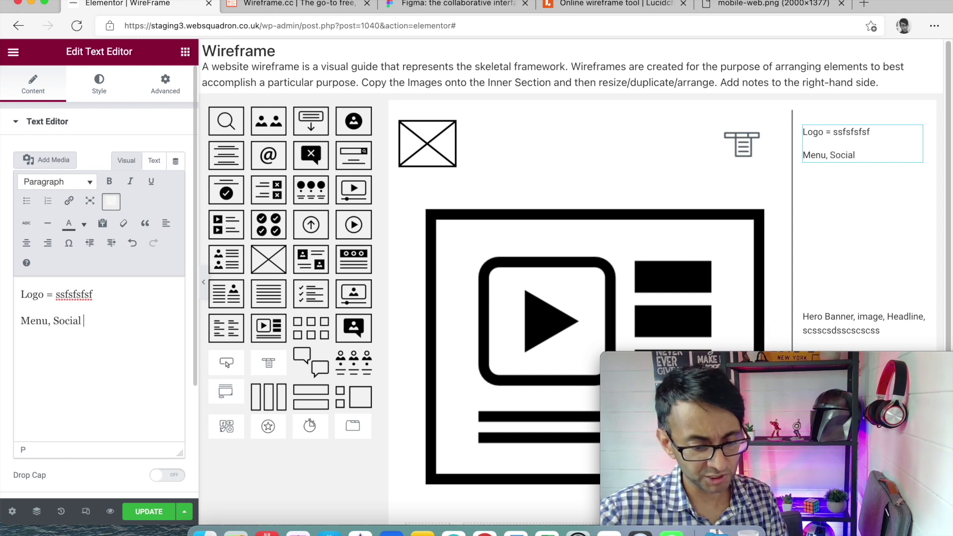
text(Icons above.)
Copy the three-circles icon image and paste it into a new row below the hero.
click(744, 149)
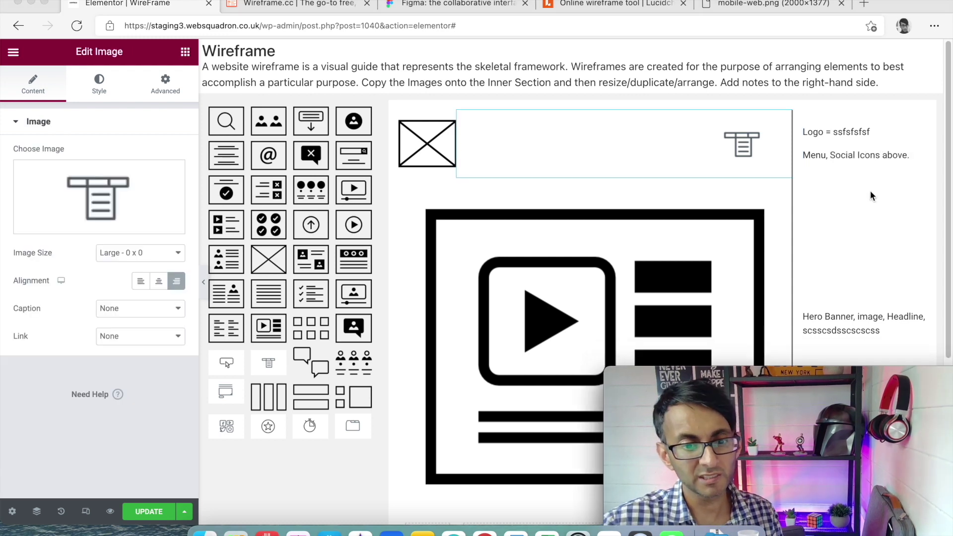
scroll(804, 208, down, 5)
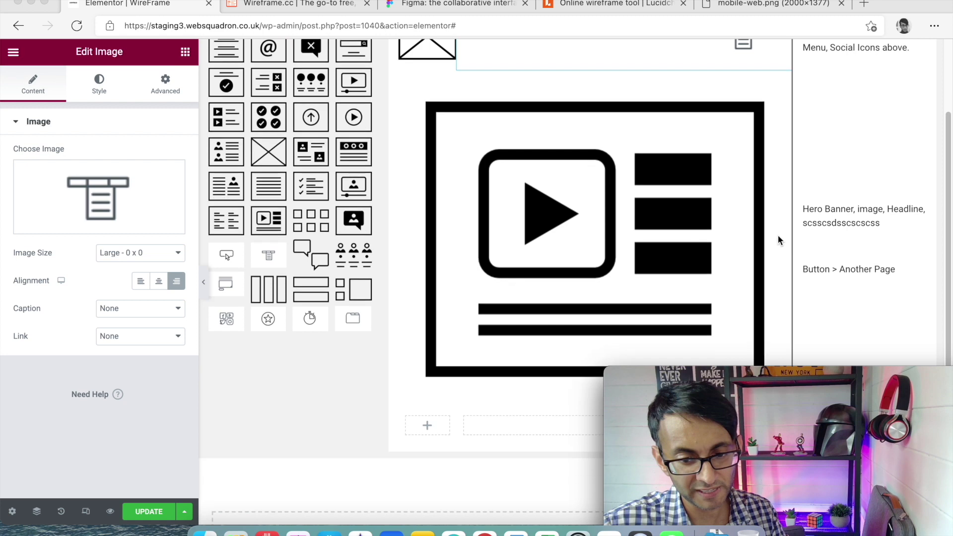
scroll(476, 278, up, 5)
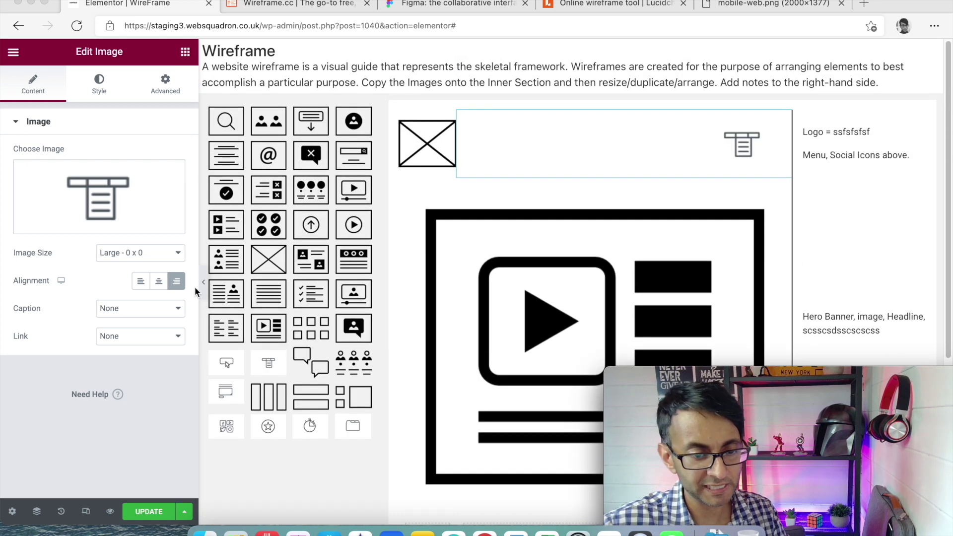
right_click(323, 195)
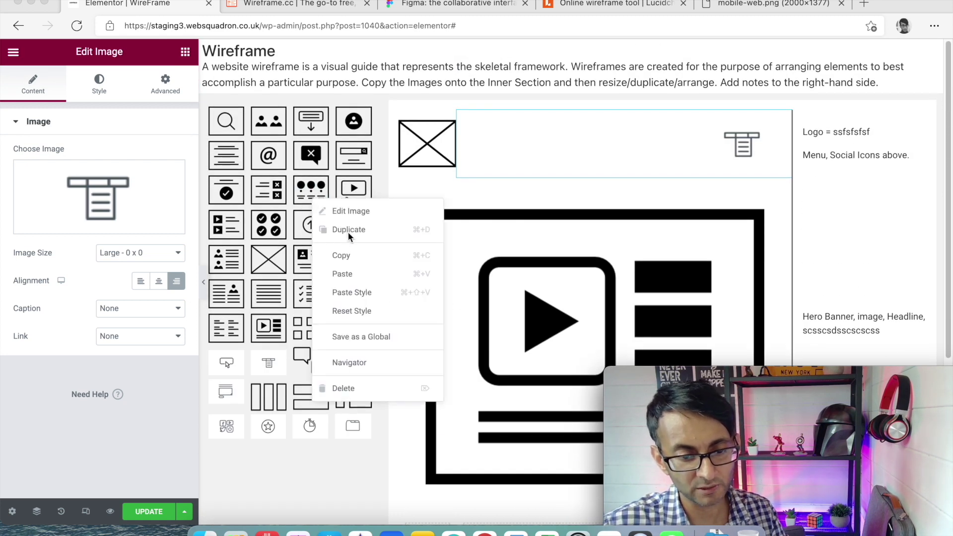
click(347, 231)
right_click(596, 412)
click(632, 430)
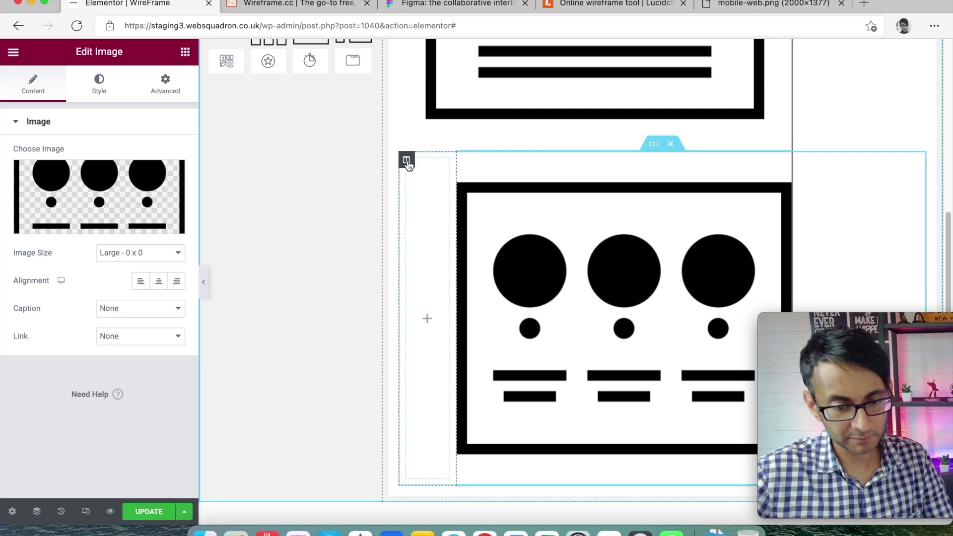
Duplicate the image column, delete the extra image, and drag both dividers to widen the remaining image.
right_click(465, 161)
click(534, 191)
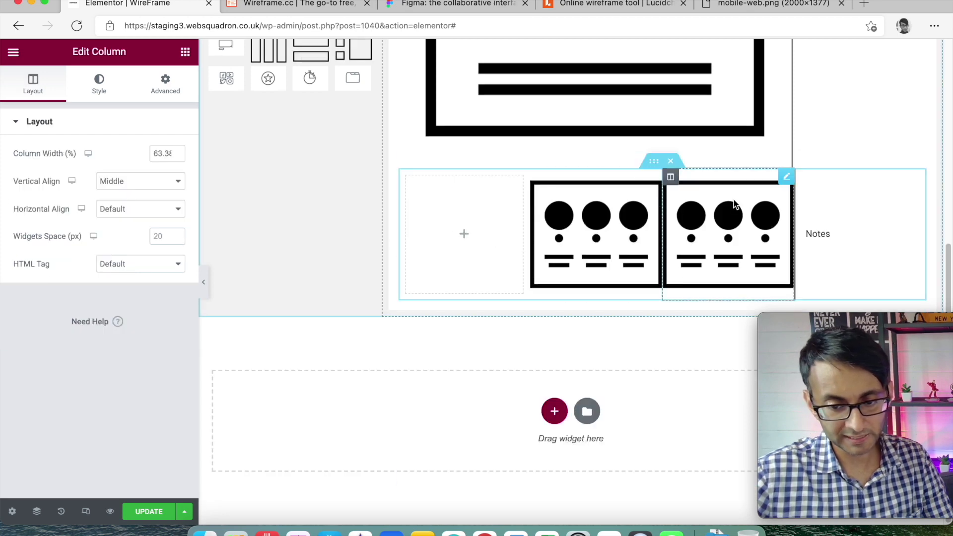
right_click(686, 213)
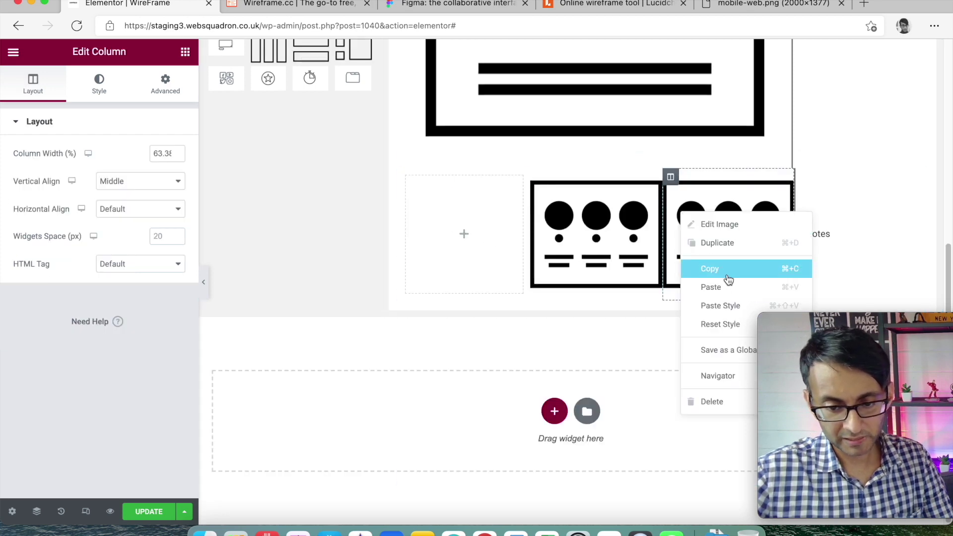
click(732, 400)
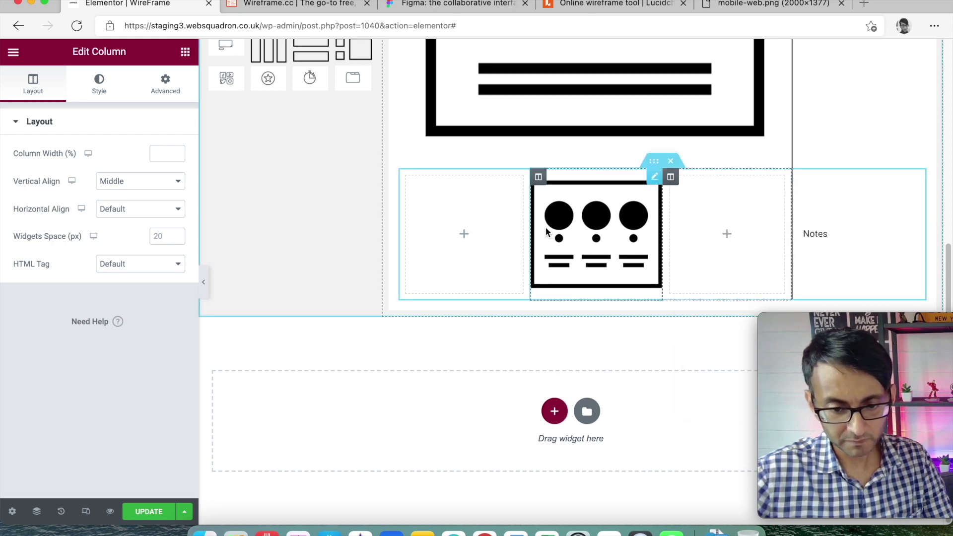
drag(529, 231, 471, 225)
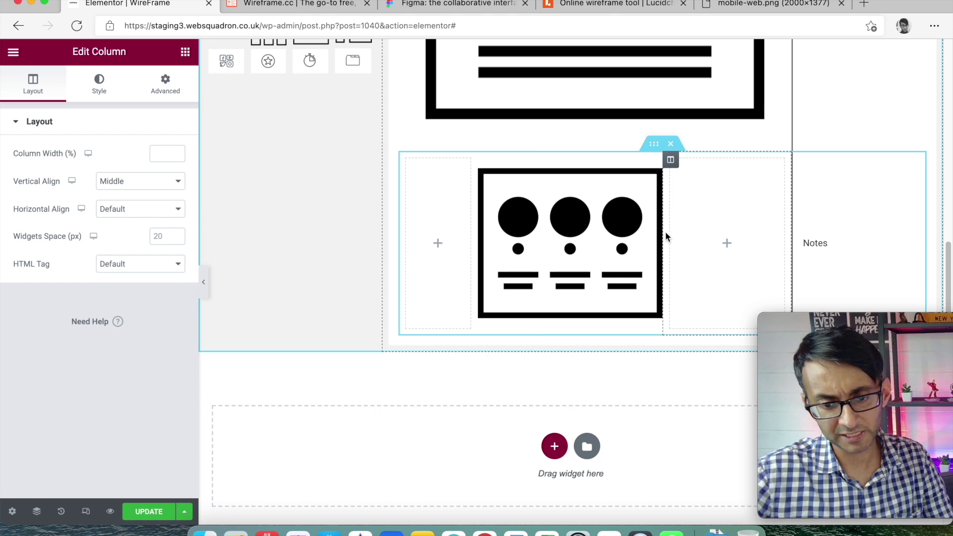
drag(666, 230, 699, 241)
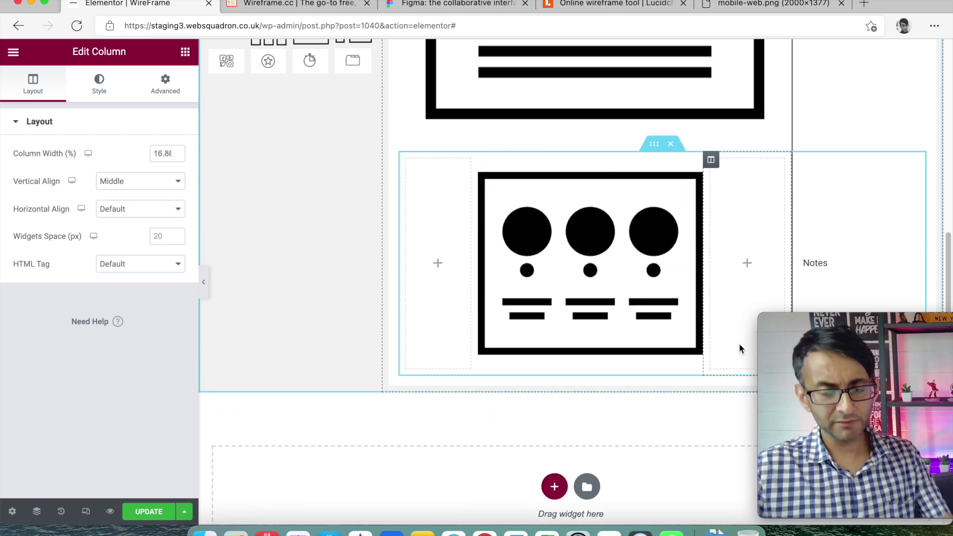
scroll(655, 343, up, 7)
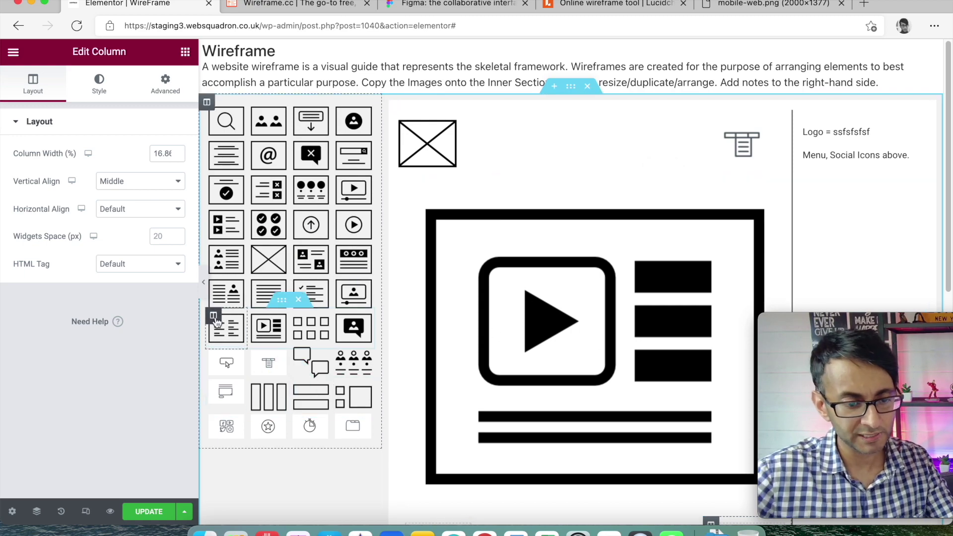
Collapse the Elementor sidebar and scroll the full-width preview between the header, hero and circles rows.
click(203, 296)
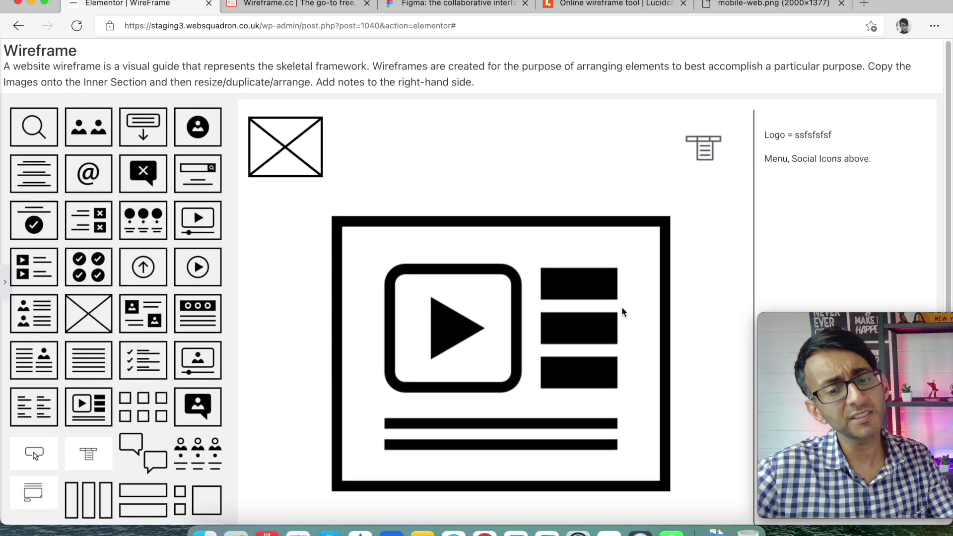
scroll(621, 311, down, 6)
scroll(676, 335, up, 6)
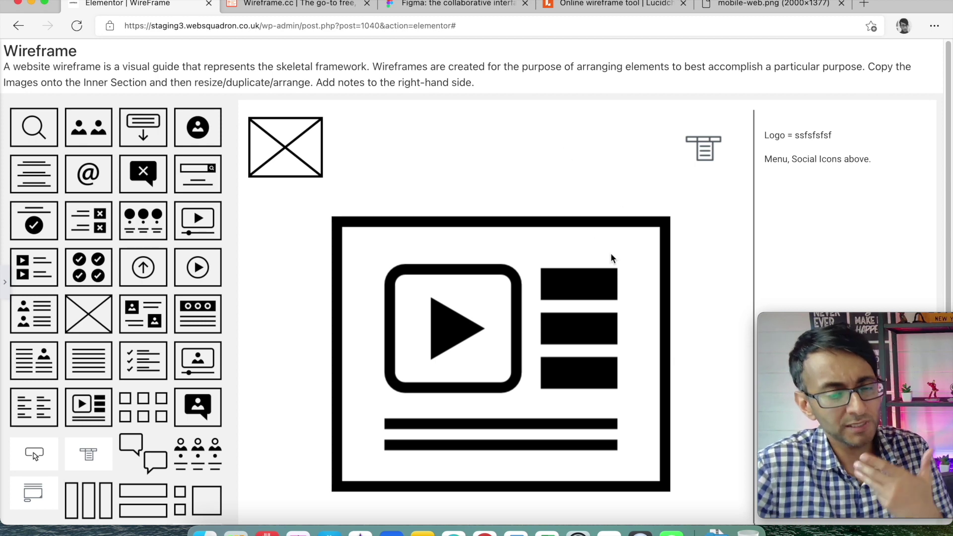
scroll(524, 225, down, 6)
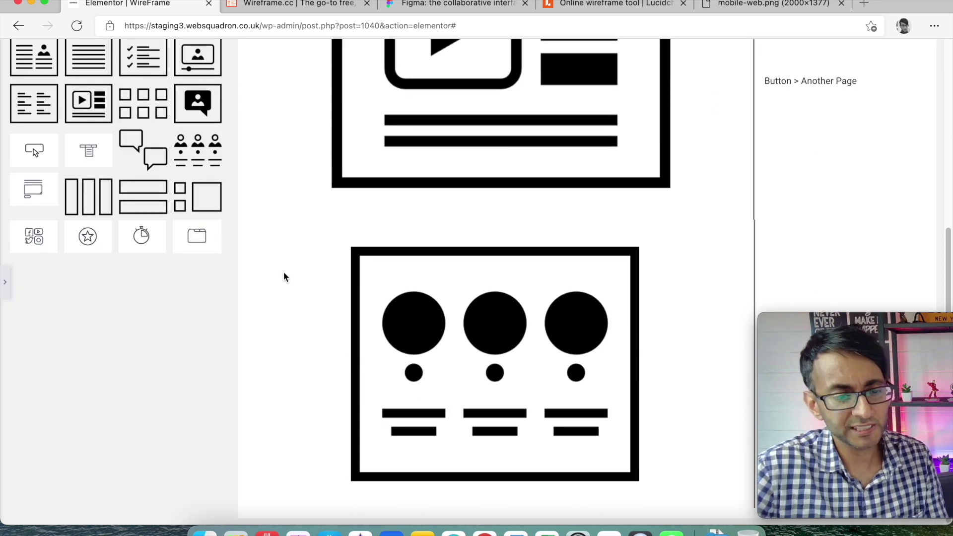
scroll(186, 224, up, 5)
scroll(187, 224, up, 2)
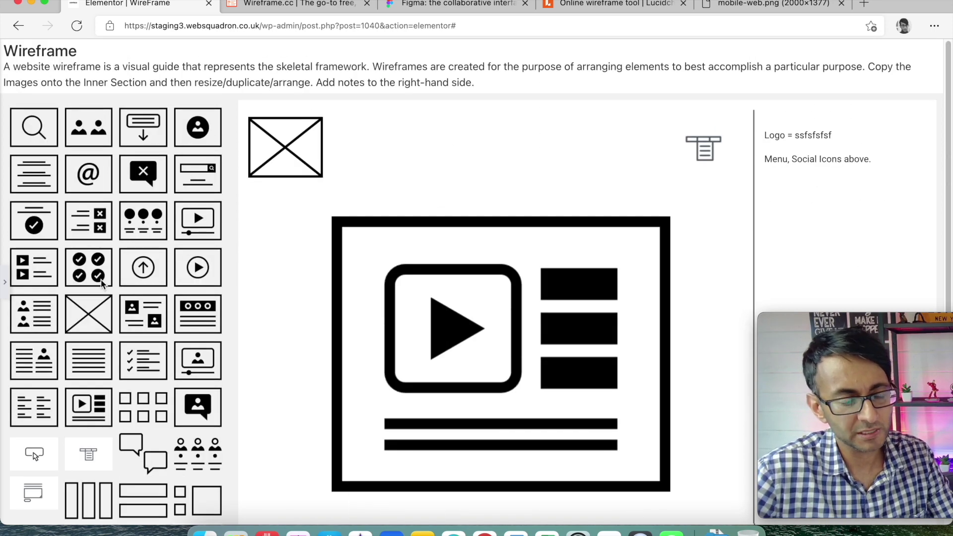
scroll(528, 391, down, 6)
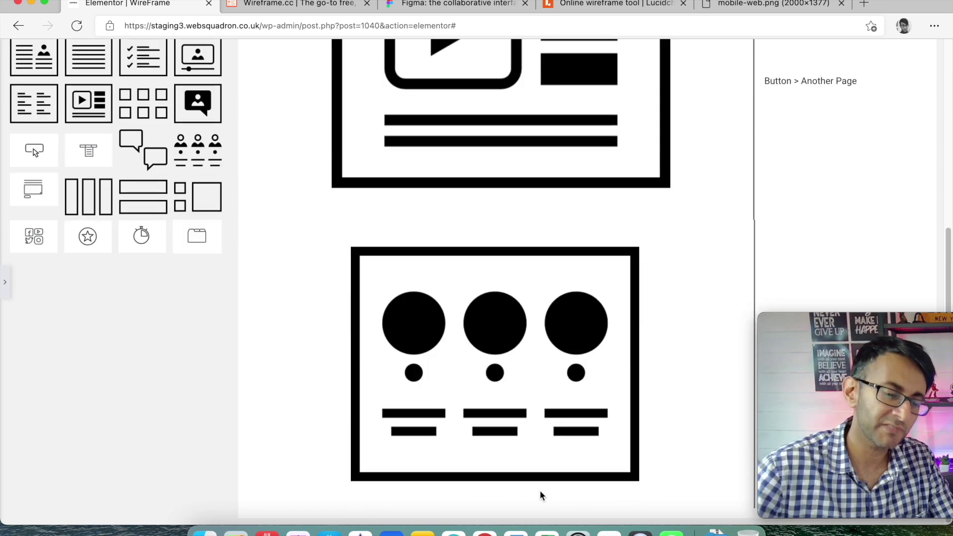
scroll(106, 336, up, 6)
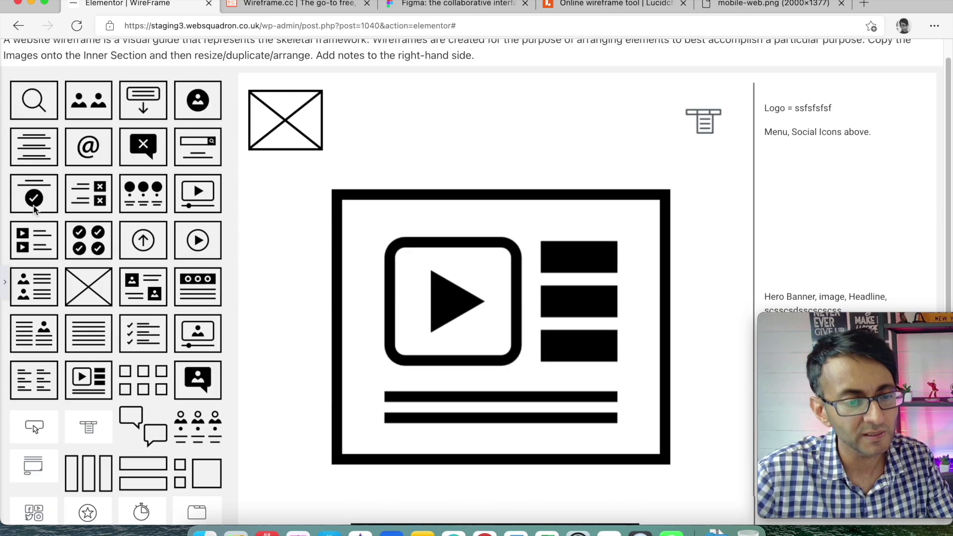
scroll(586, 322, down, 6)
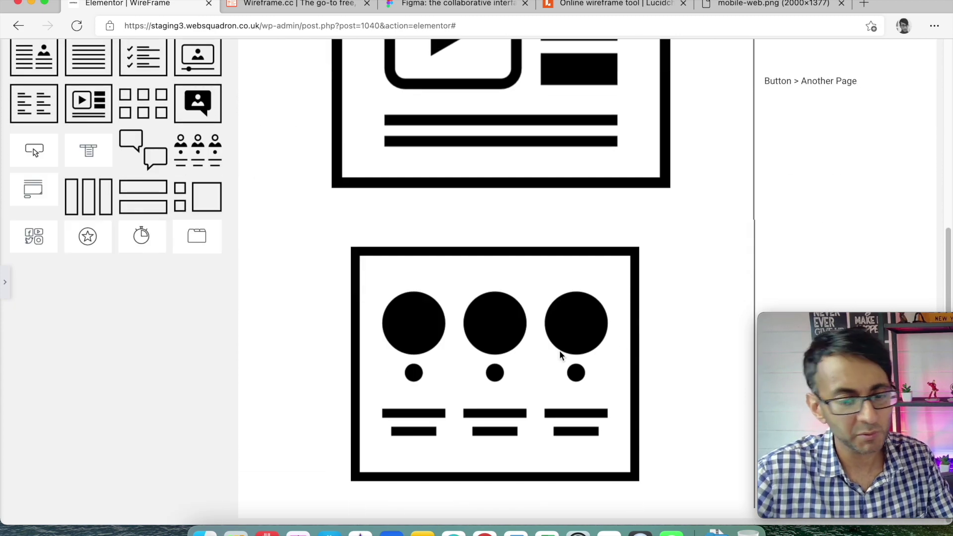